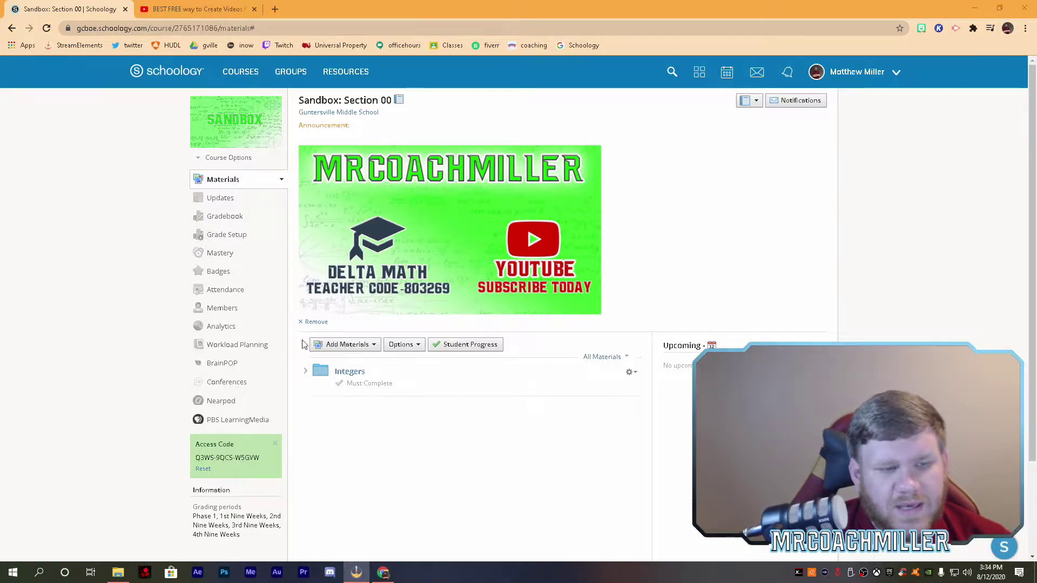
# Start a new assignment template in the Additive Inverse folder of the 7.4 Essential - Integers, Fractions, and Decimals resource collection.
pyautogui.click(366, 346)
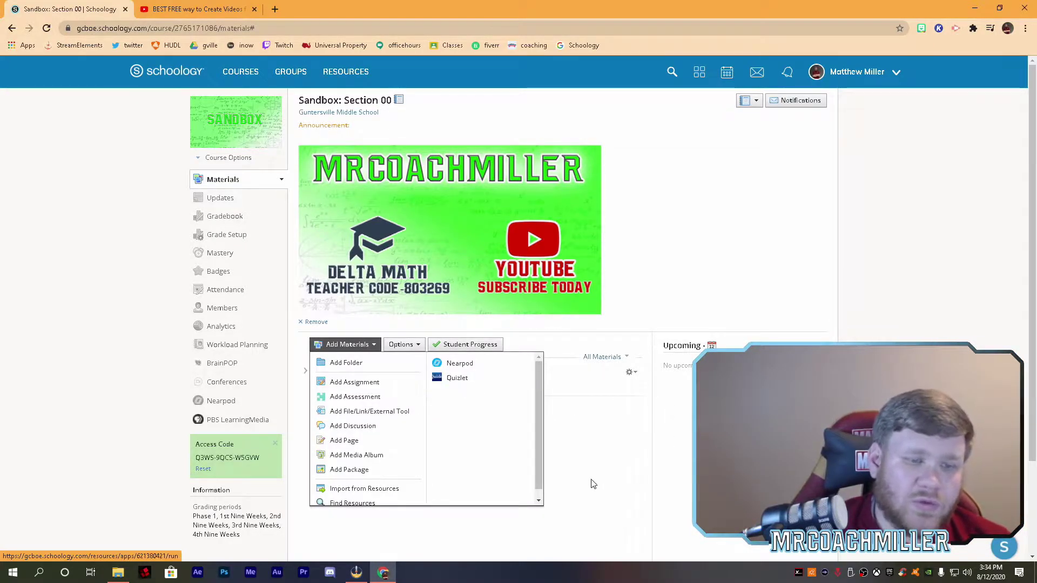
pyautogui.click(605, 467)
pyautogui.click(348, 73)
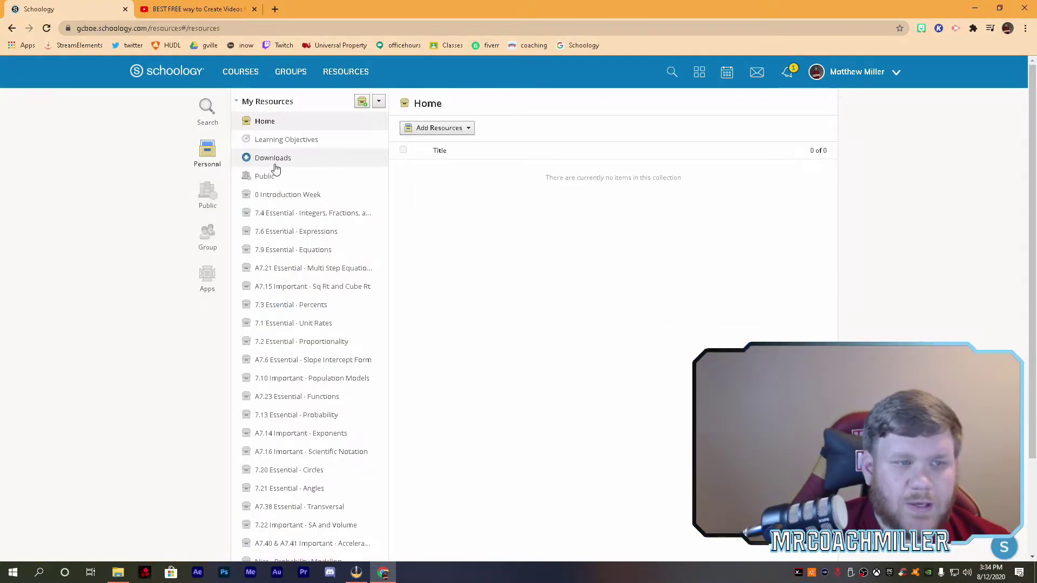
pyautogui.click(287, 212)
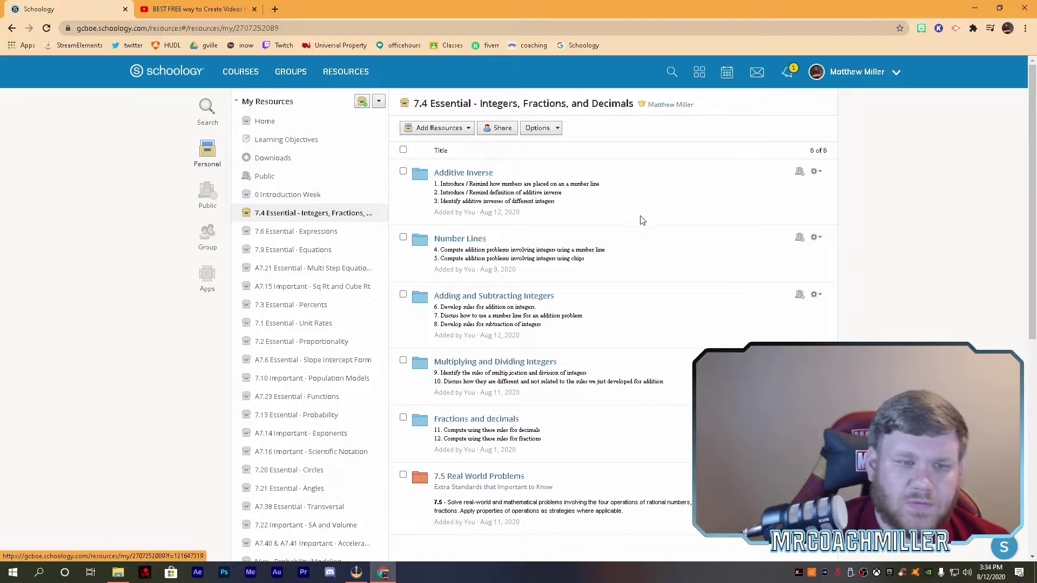
pyautogui.click(473, 174)
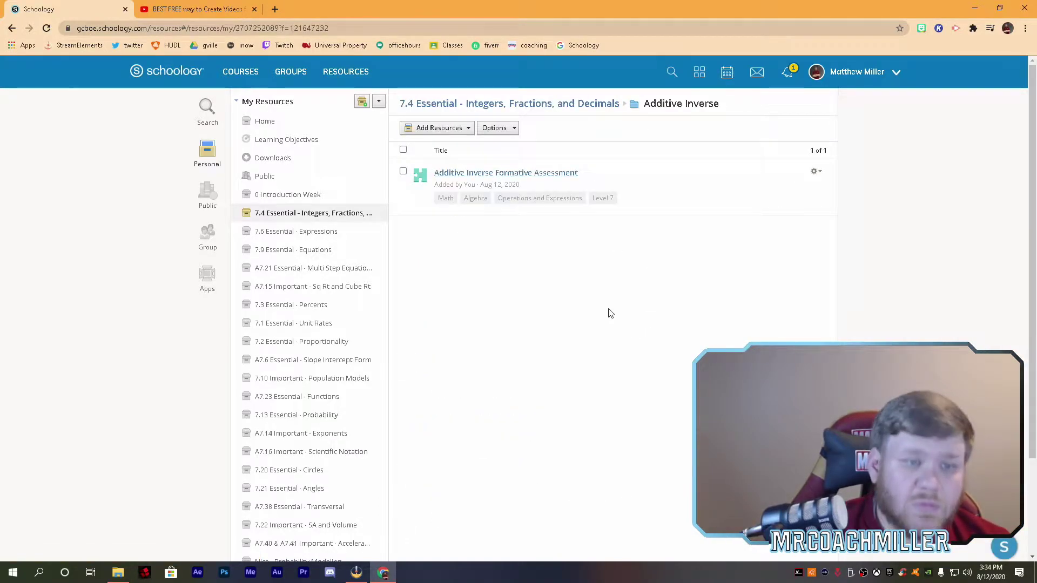
pyautogui.click(459, 129)
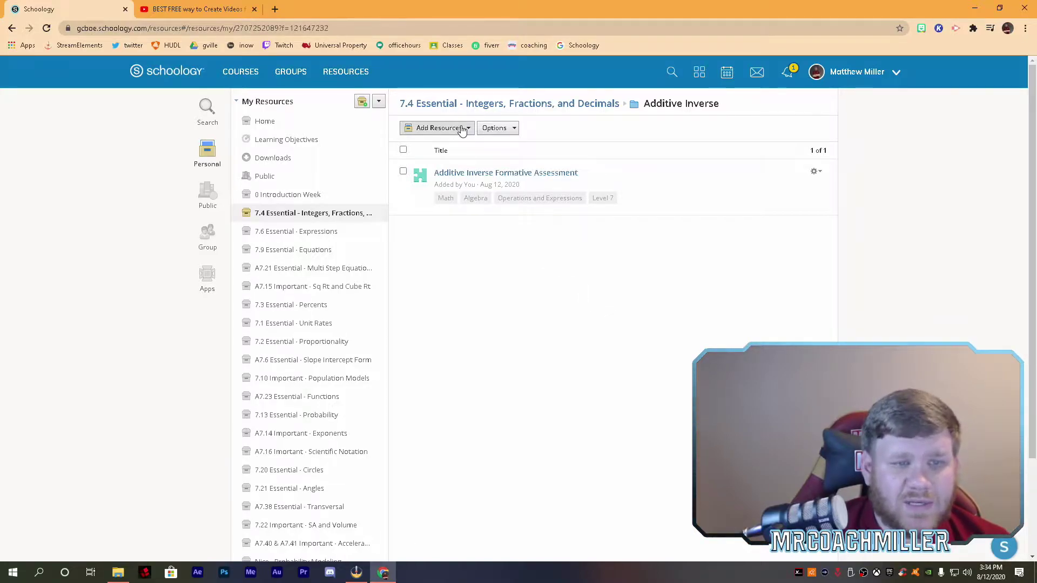
pyautogui.click(443, 182)
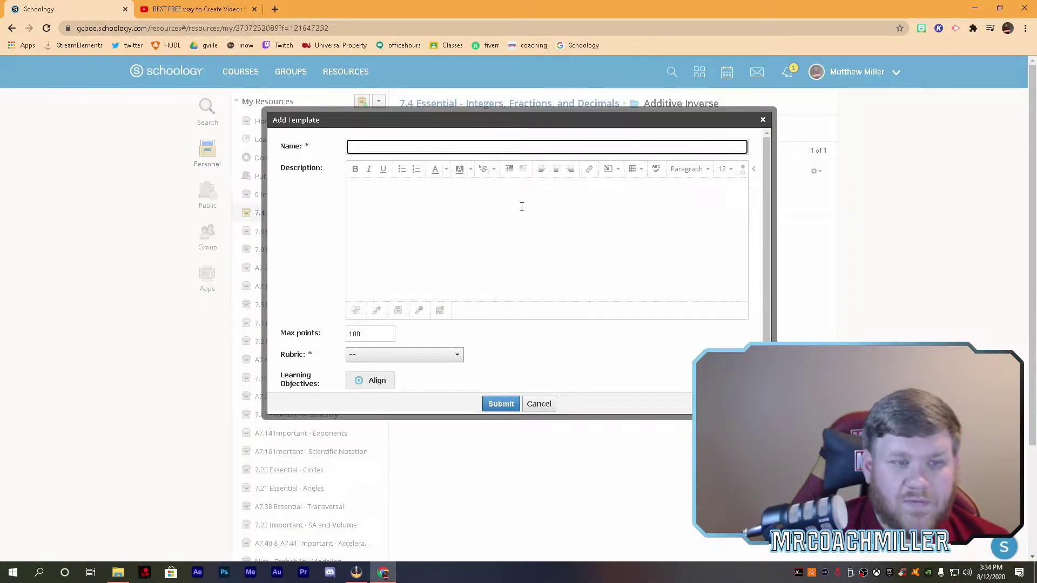
# In a new browser tab, open the Sandbox course's Week 1 Aug 31st - Sep 4th folder inside the 1st Nine Weeks folder.
pyautogui.click(274, 9)
pyautogui.click(579, 45)
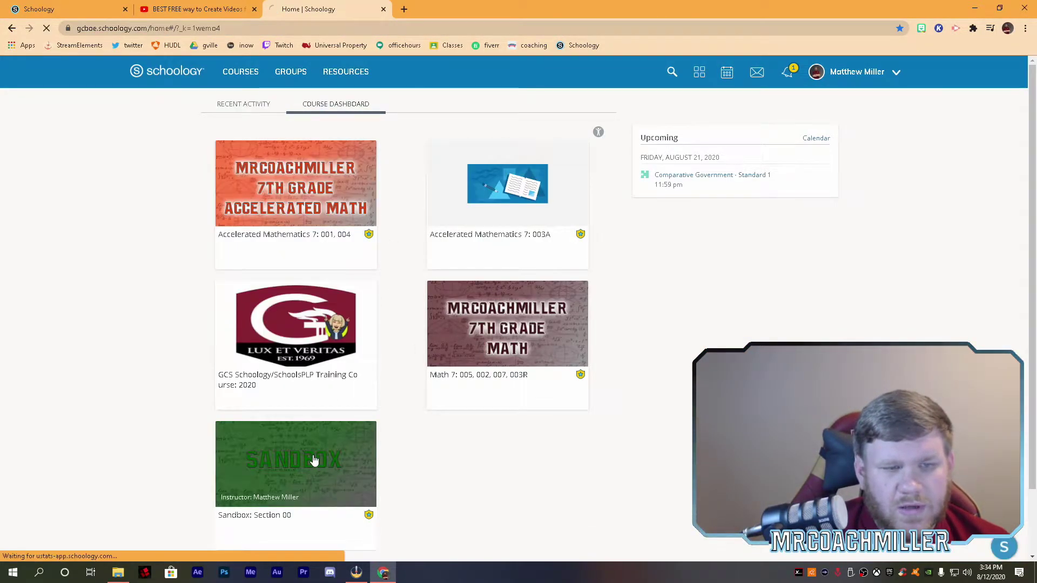
pyautogui.click(315, 463)
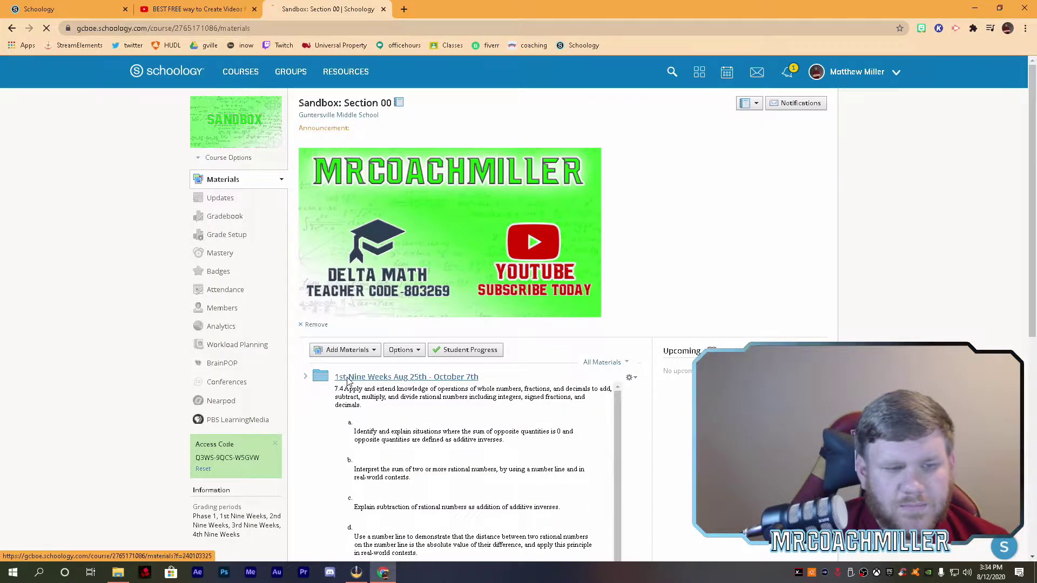
pyautogui.click(348, 378)
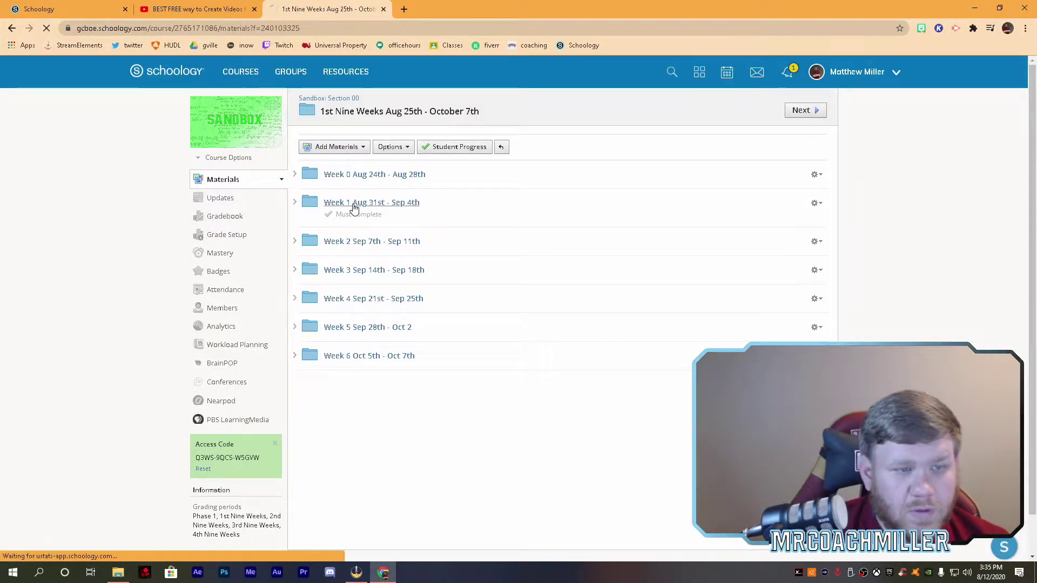
pyautogui.click(353, 208)
# Start a new assignment directly in the Week 1 folder, outside its Integers subfolder.
pyautogui.click(339, 174)
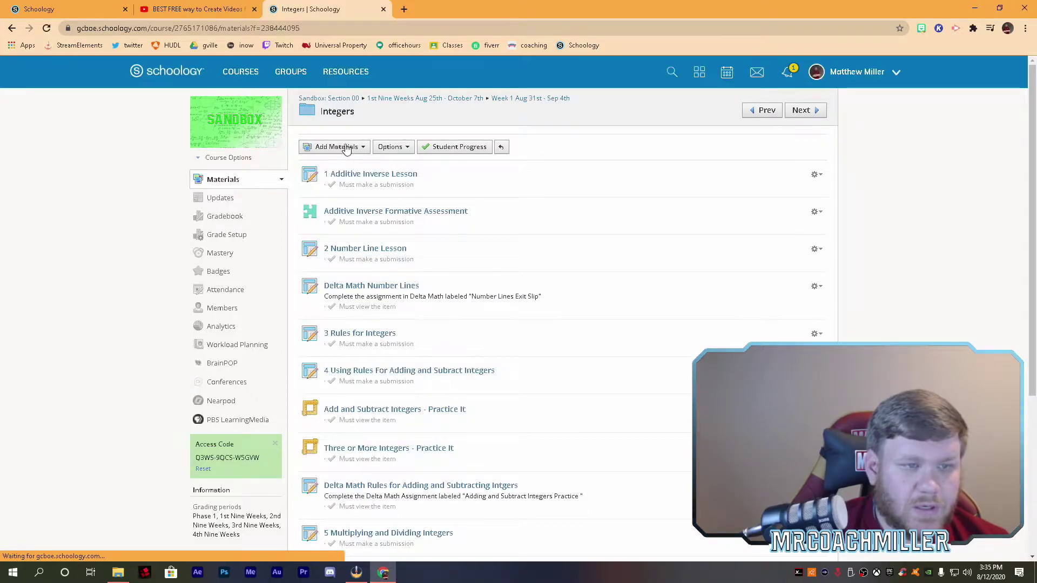
pyautogui.click(12, 29)
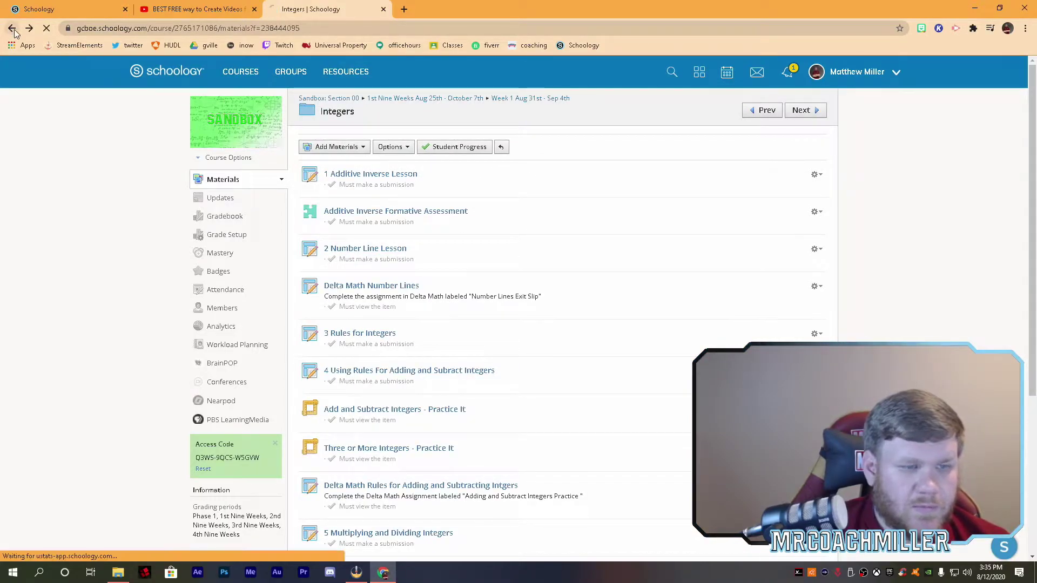
pyautogui.click(355, 153)
pyautogui.click(351, 185)
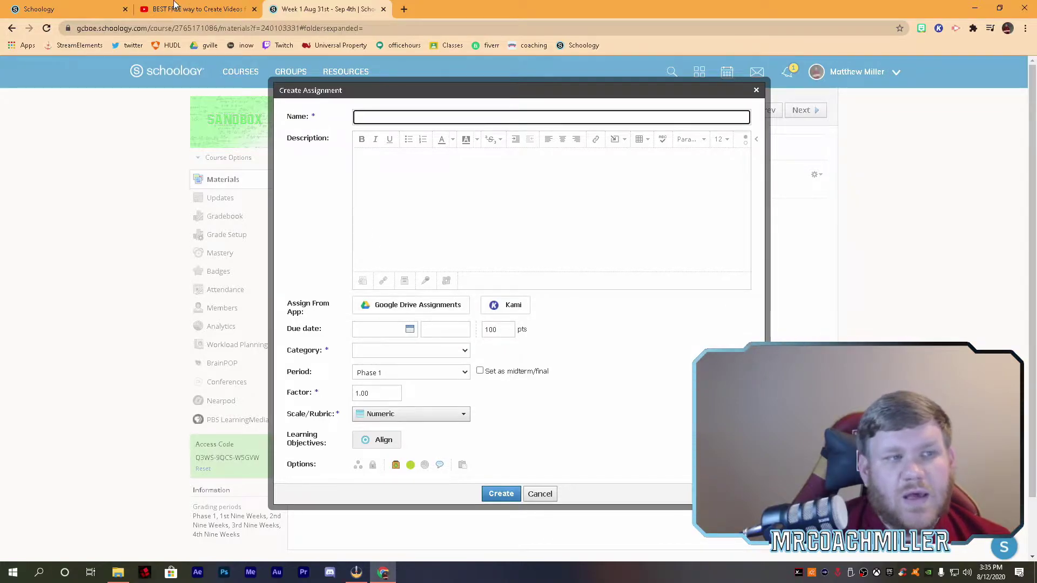
# Discard the unfinished assignment template in the resources and close its browser tab.
pyautogui.click(62, 6)
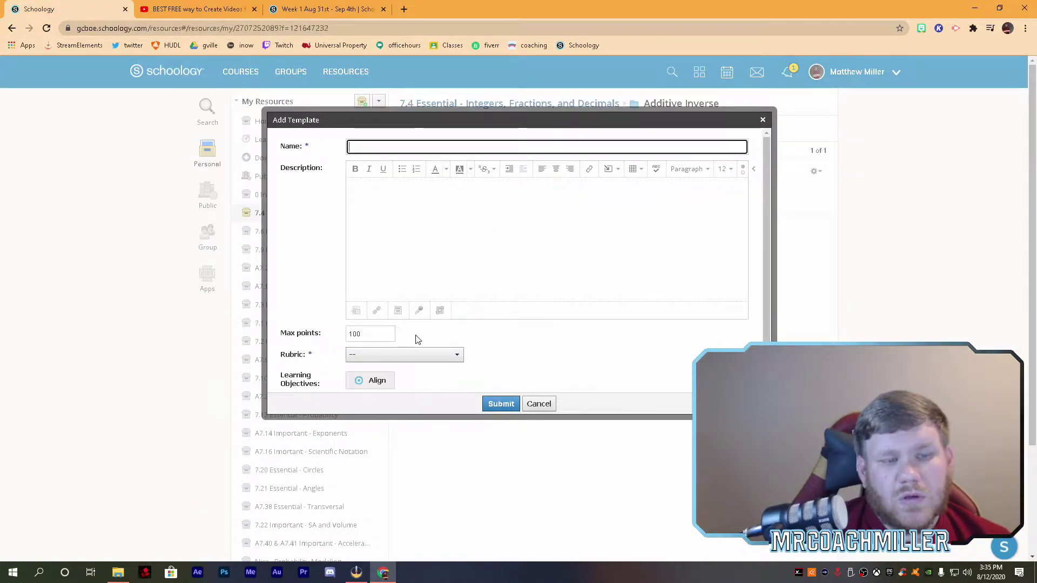
pyautogui.click(480, 200)
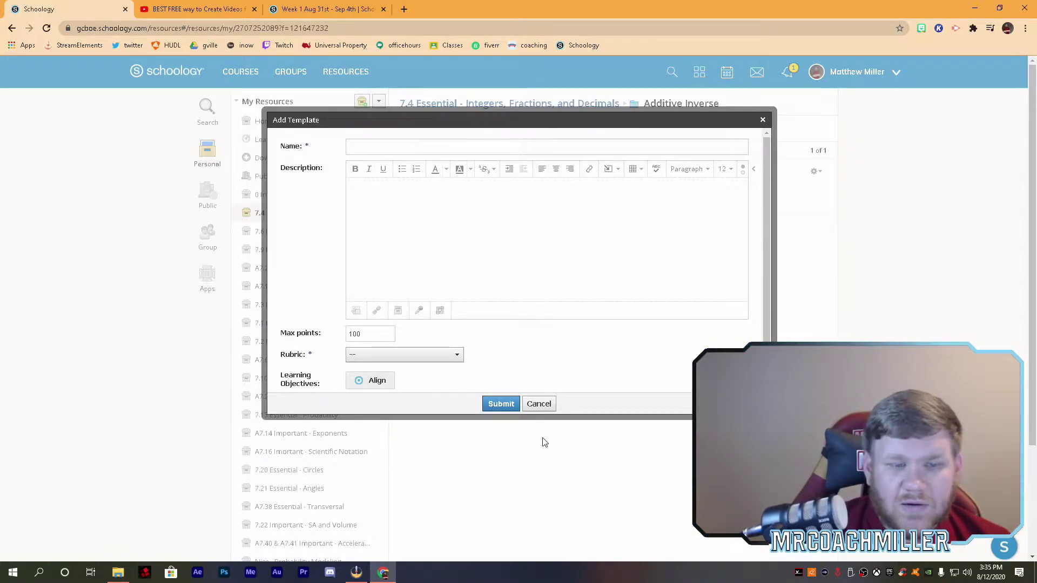
pyautogui.click(540, 404)
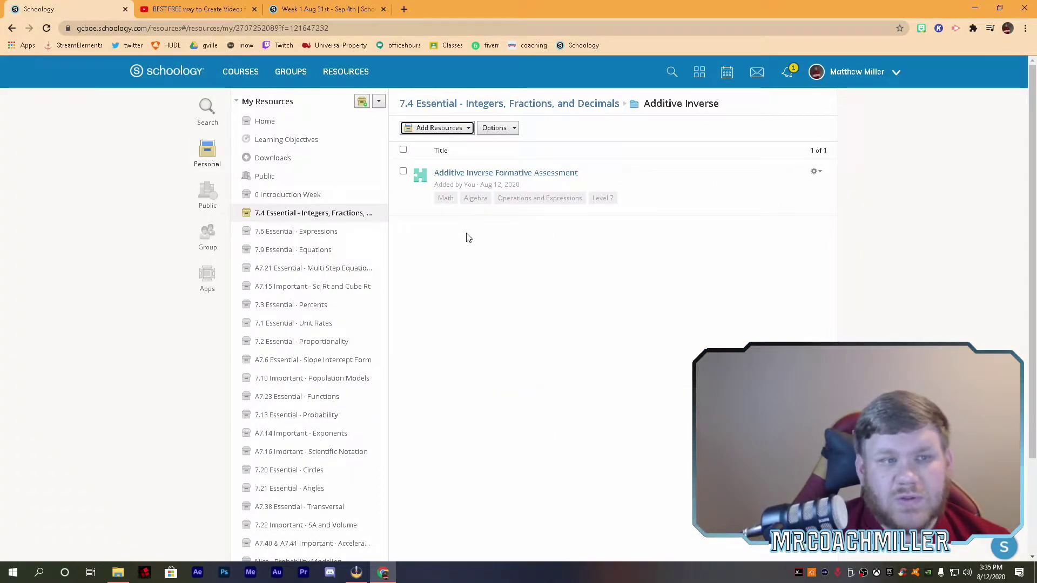
pyautogui.click(239, 75)
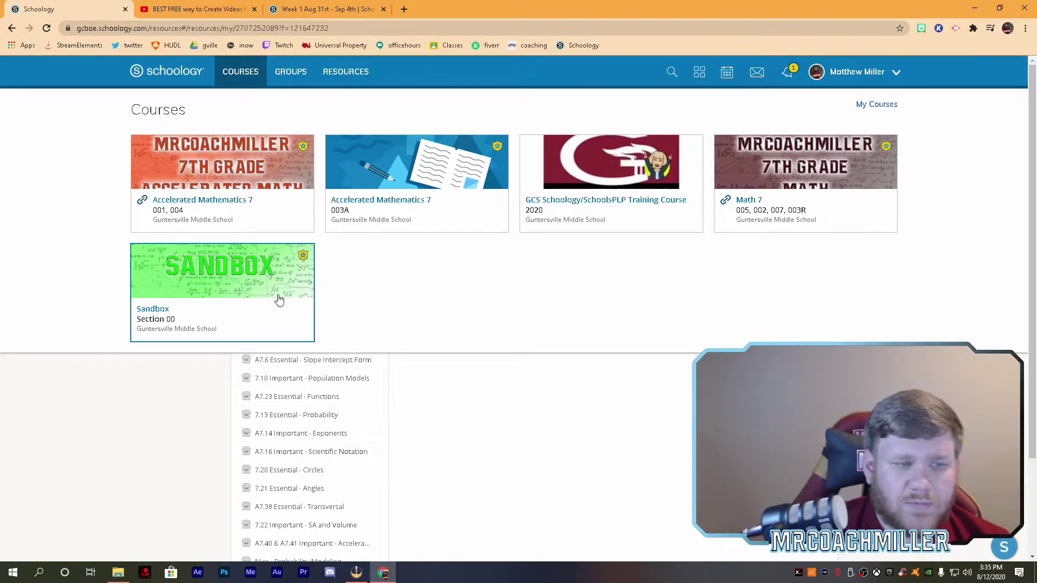
pyautogui.click(126, 10)
# Return to the new Week 1 assignment, name it Test and place the cursor in its description.
pyautogui.click(165, 10)
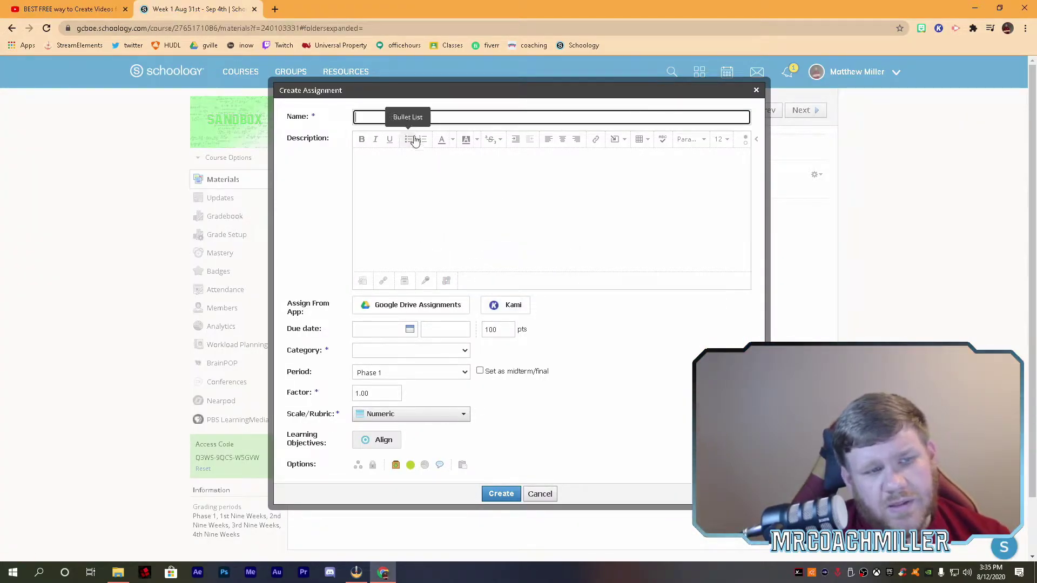
pyautogui.write('Test')
pyautogui.click(448, 173)
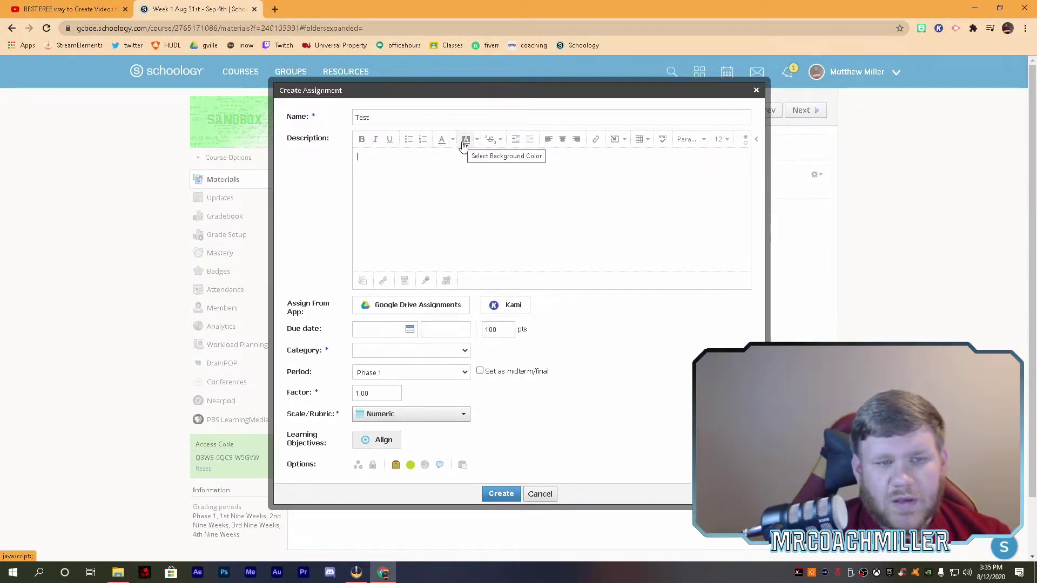
# Examine the description editor's text formatting, insert content, paragraph style and font size options without applying any.
pyautogui.click(501, 142)
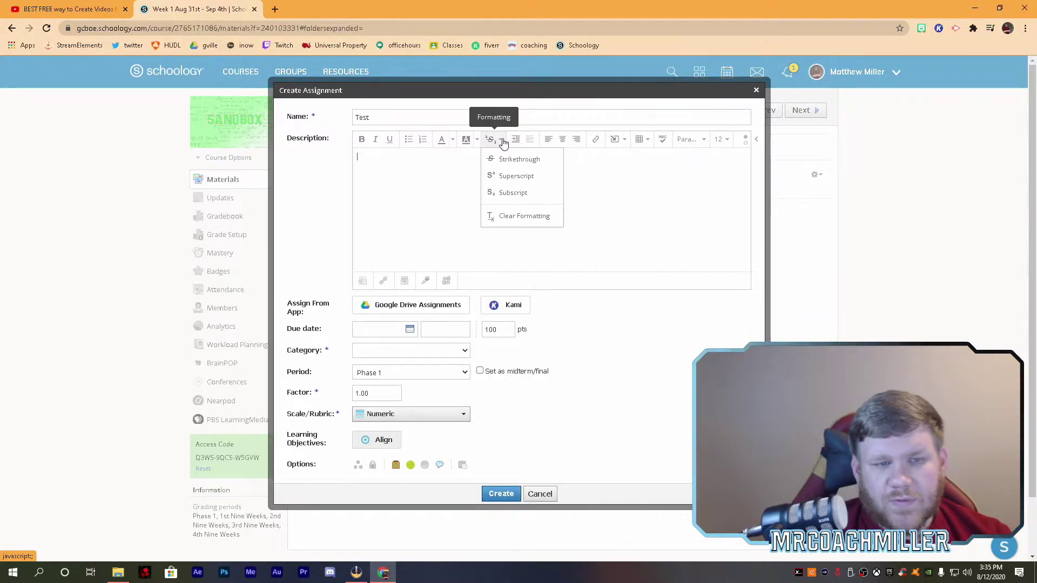
pyautogui.click(502, 142)
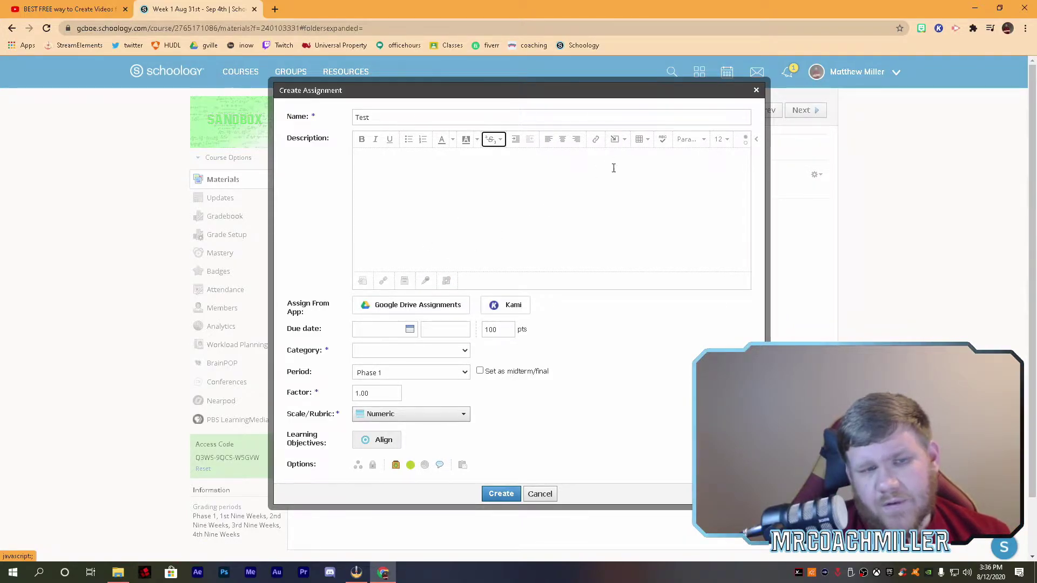
pyautogui.click(626, 141)
pyautogui.click(509, 211)
pyautogui.click(405, 281)
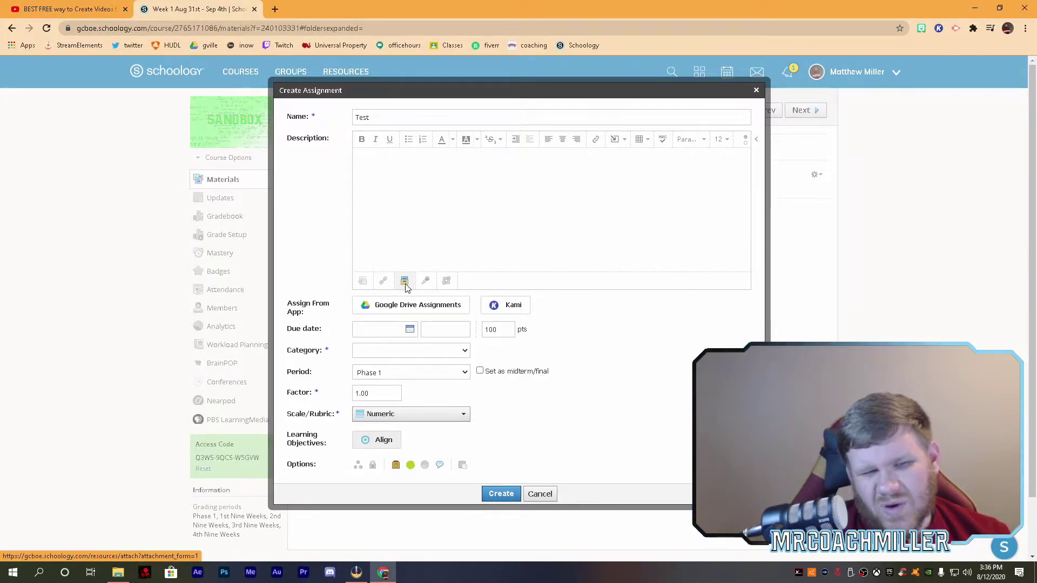
pyautogui.click(619, 139)
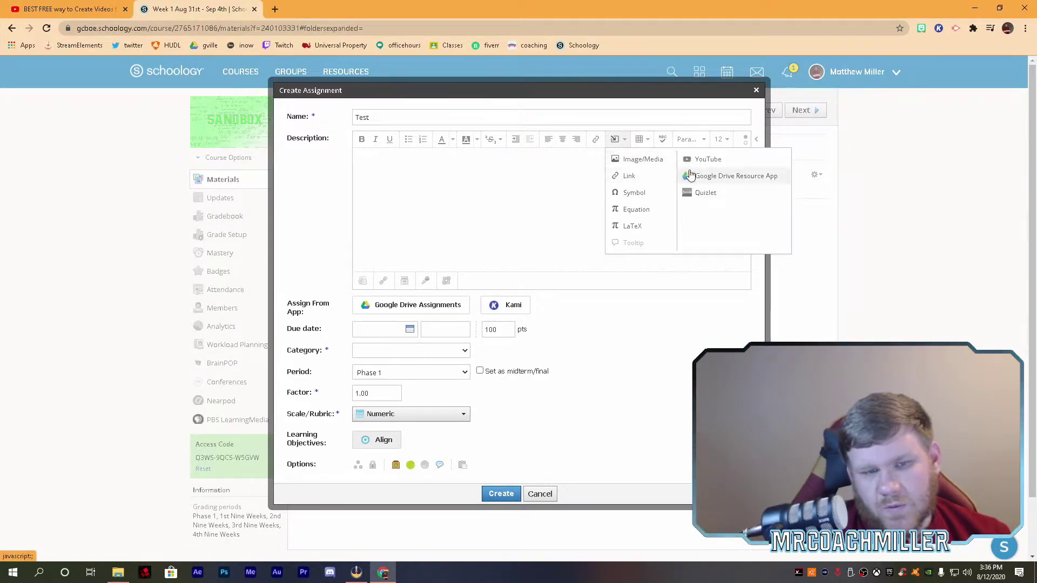
pyautogui.click(559, 185)
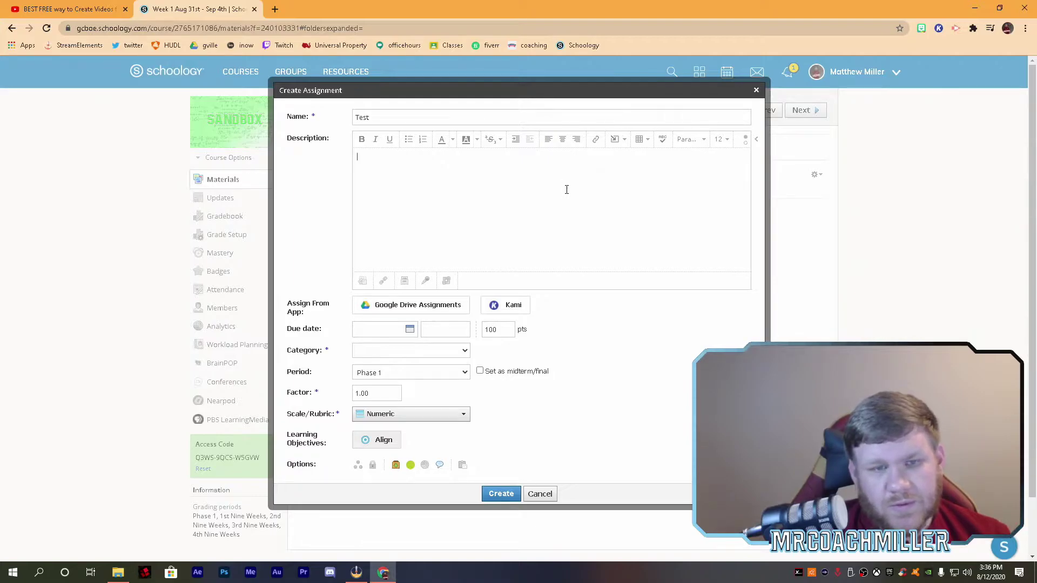
pyautogui.click(701, 141)
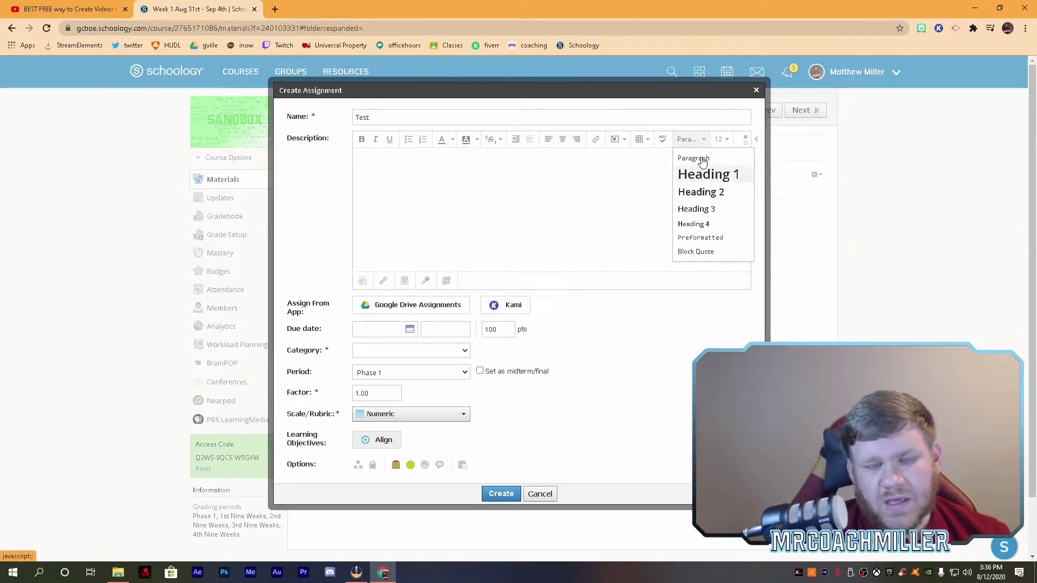
pyautogui.click(727, 140)
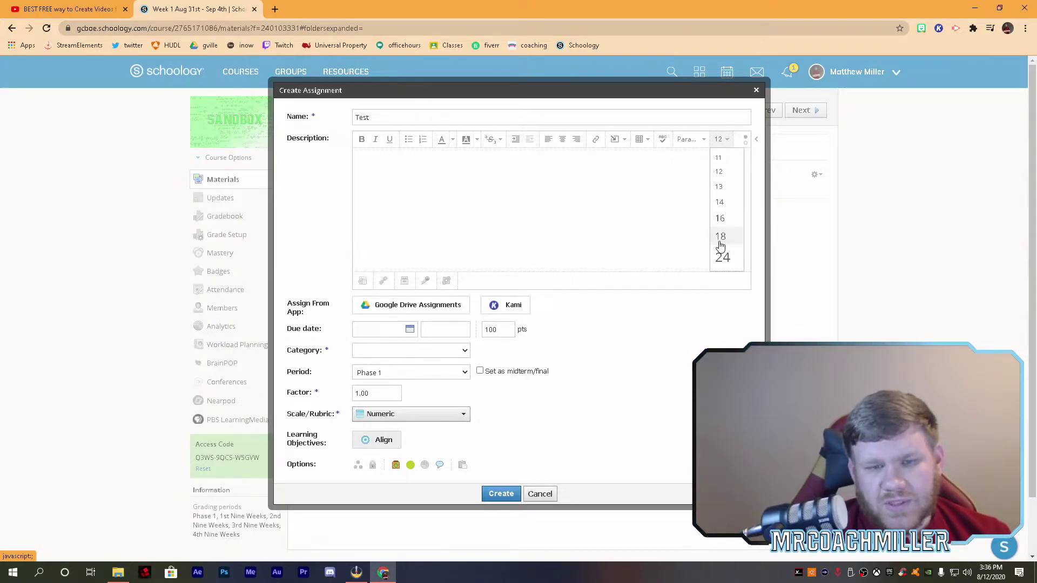
pyautogui.click(728, 140)
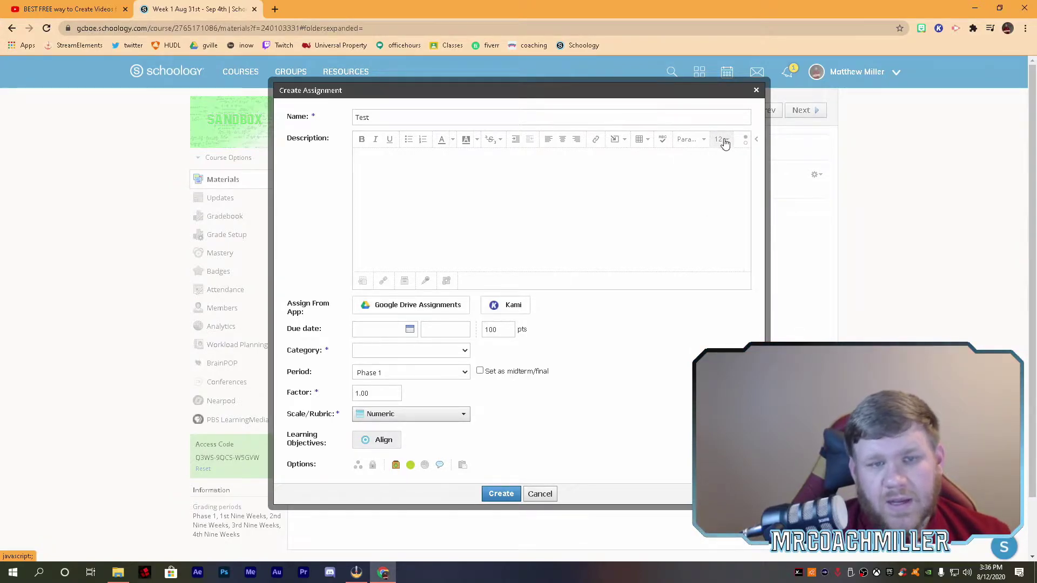
# Compare the description editor's expanded and compact toolbars, finishing with the compact version.
pyautogui.click(756, 141)
pyautogui.click(756, 151)
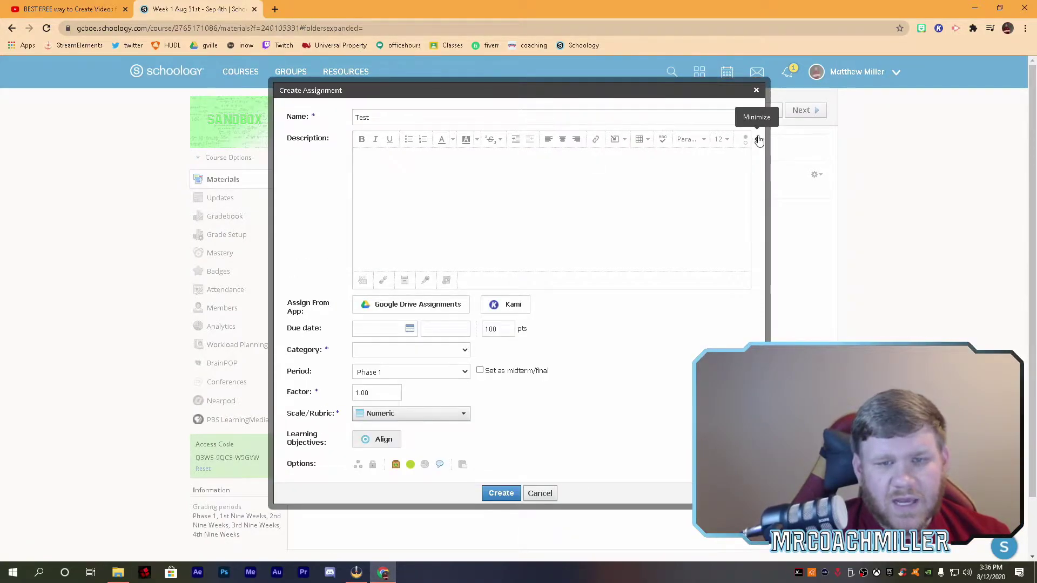
pyautogui.click(756, 140)
pyautogui.click(757, 151)
pyautogui.click(757, 143)
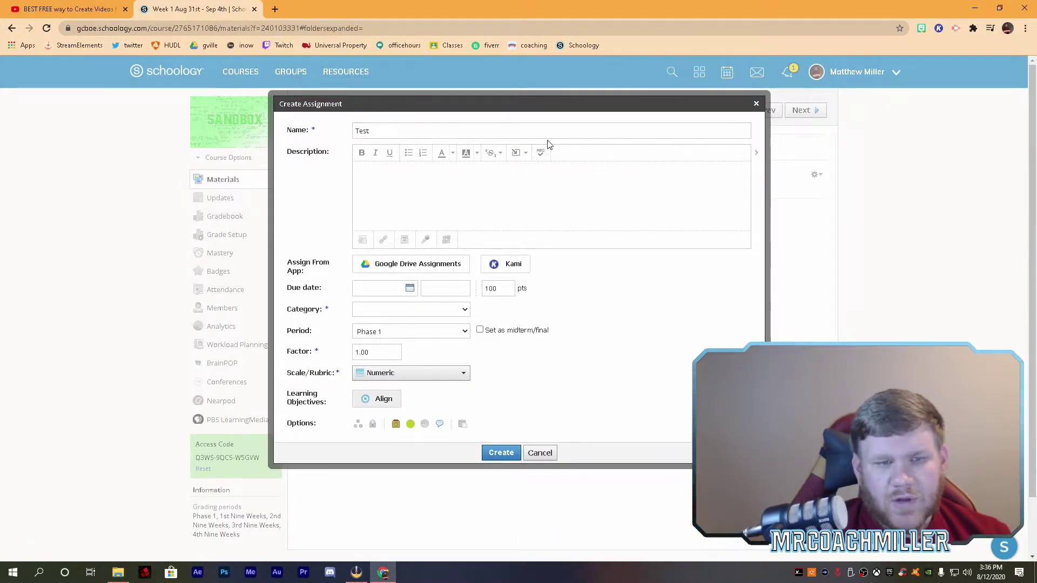
pyautogui.click(756, 153)
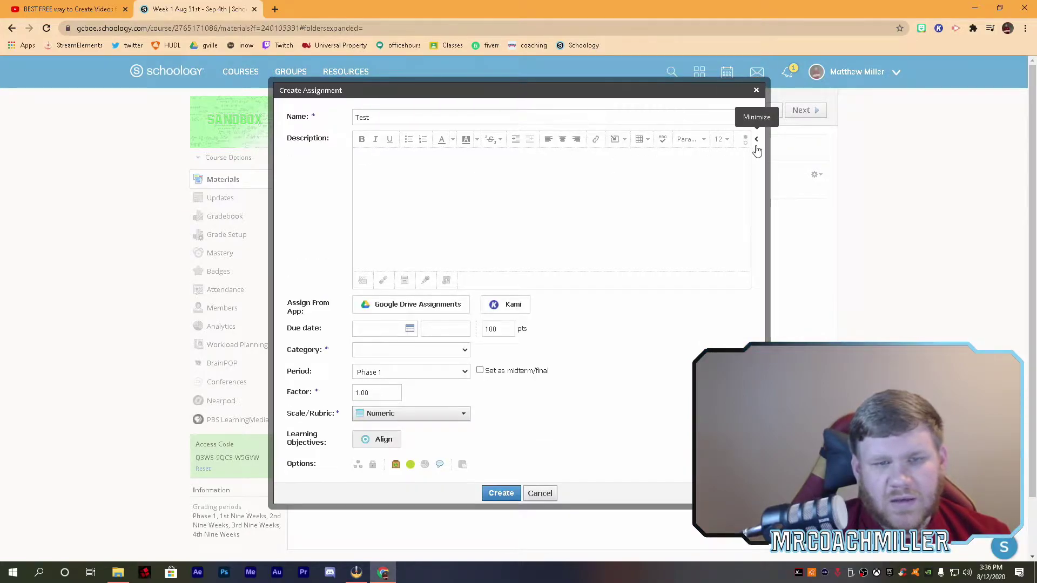
pyautogui.click(757, 142)
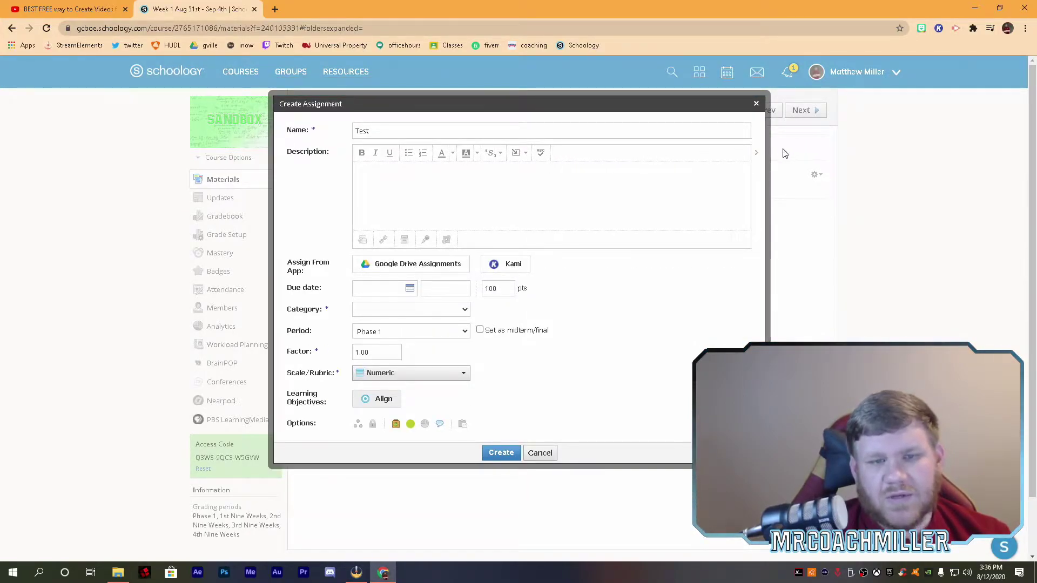
pyautogui.click(756, 153)
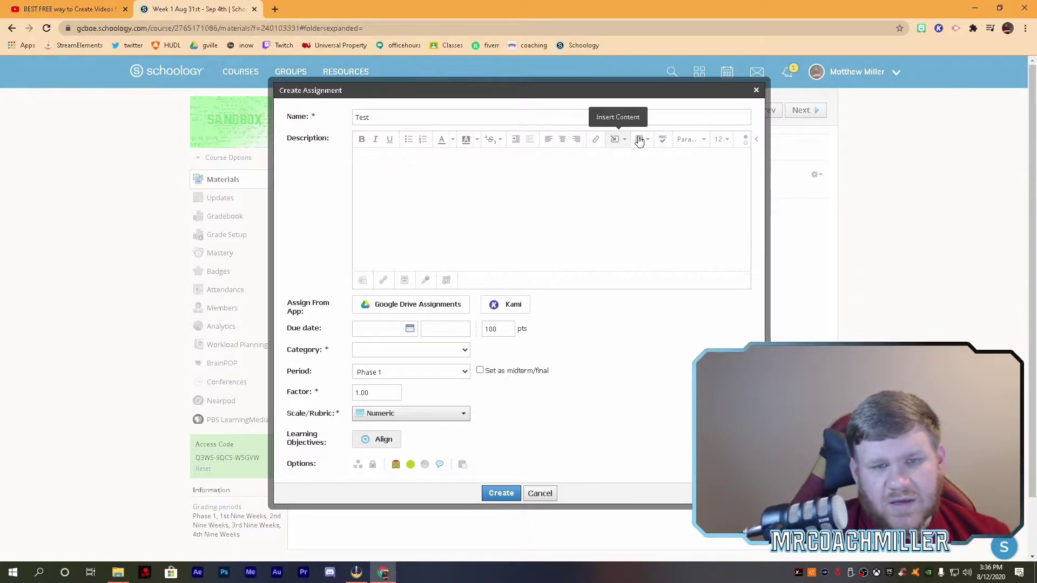
pyautogui.click(756, 140)
pyautogui.click(756, 153)
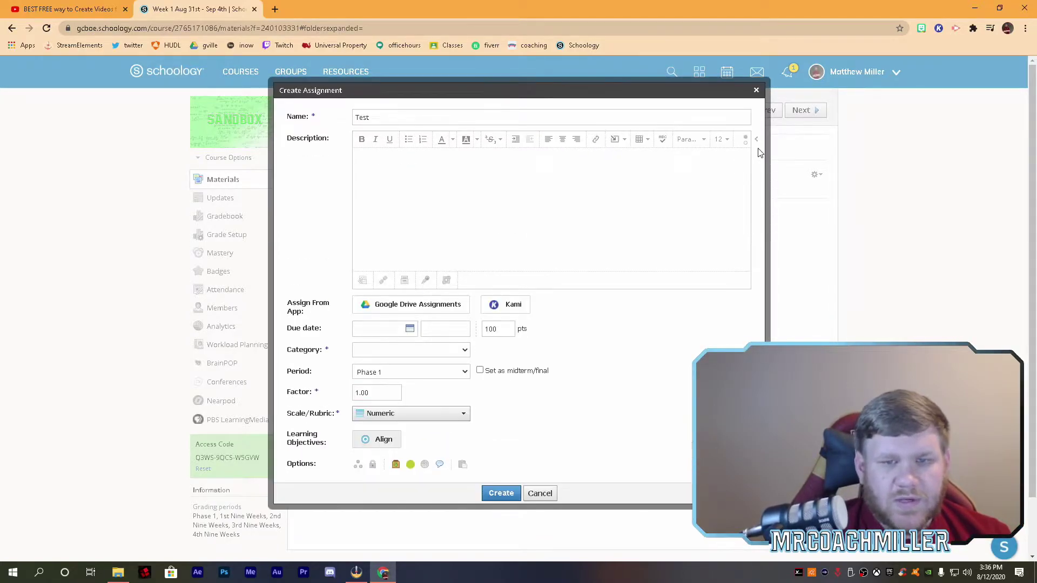
pyautogui.click(756, 139)
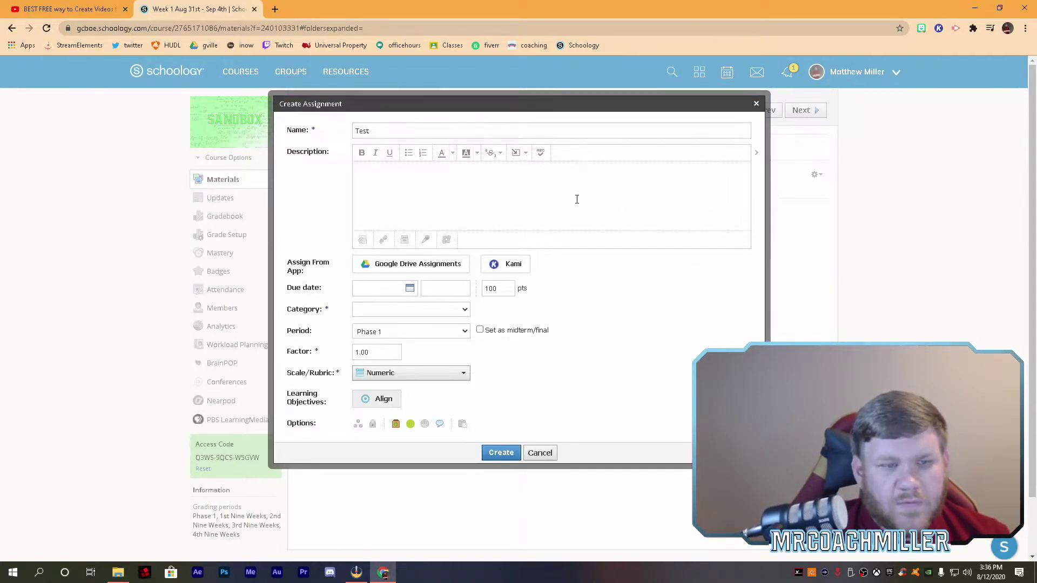
# View the file picker for attaching a file to the assignment, and close it without choosing one.
pyautogui.click(363, 240)
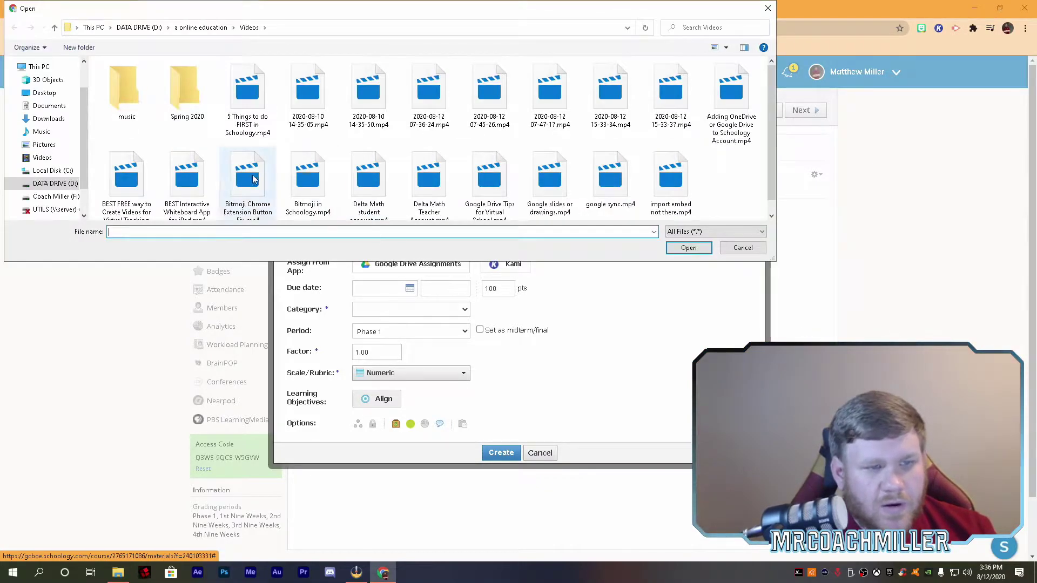
pyautogui.click(735, 249)
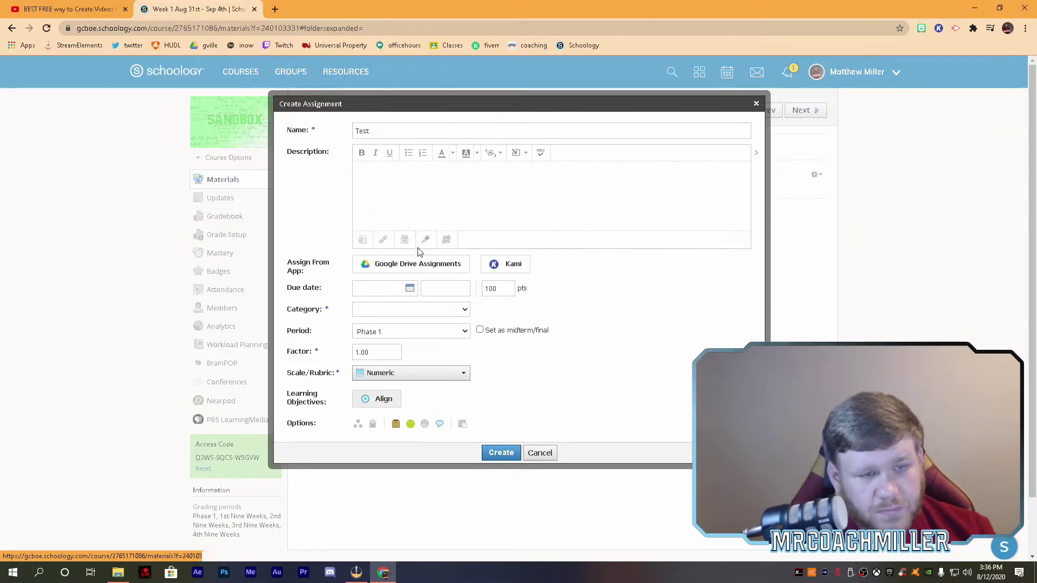
# Compare the assignment's Attach Link/Embed form with the description editor's Insert/Edit Link form, closing both without adding anything.
pyautogui.click(383, 240)
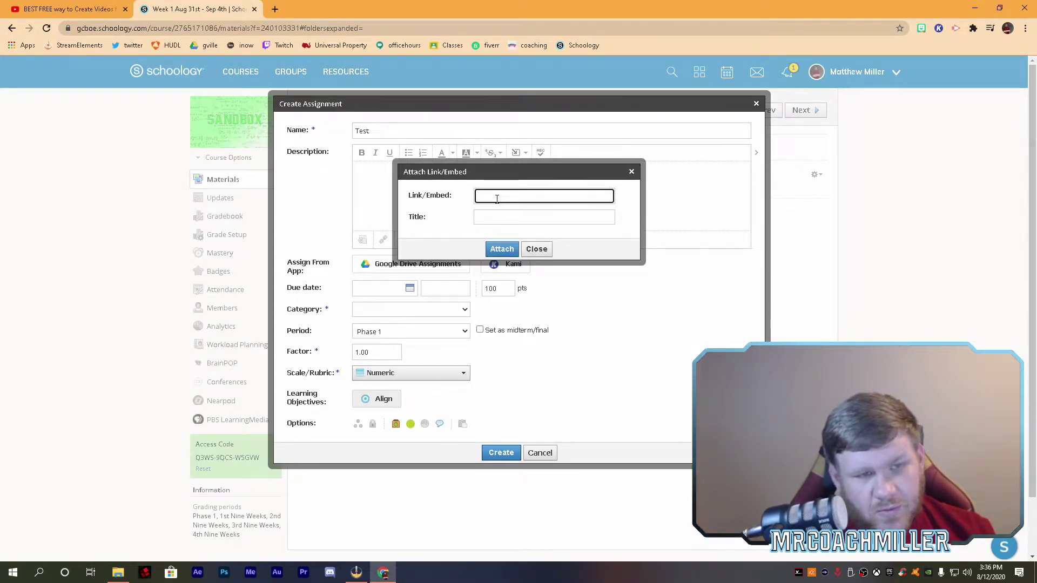
pyautogui.click(629, 171)
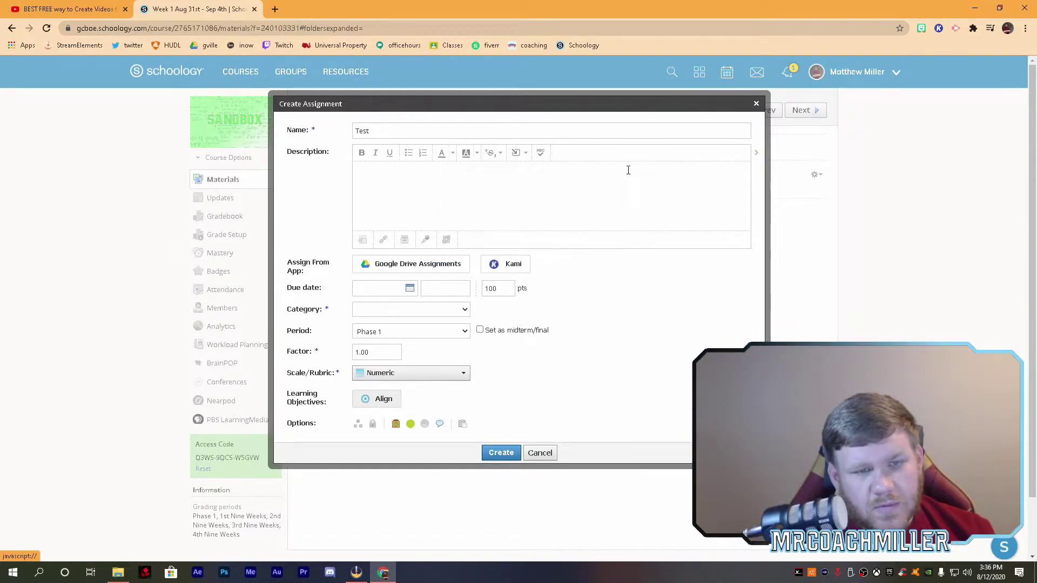
pyautogui.click(754, 153)
pyautogui.click(595, 139)
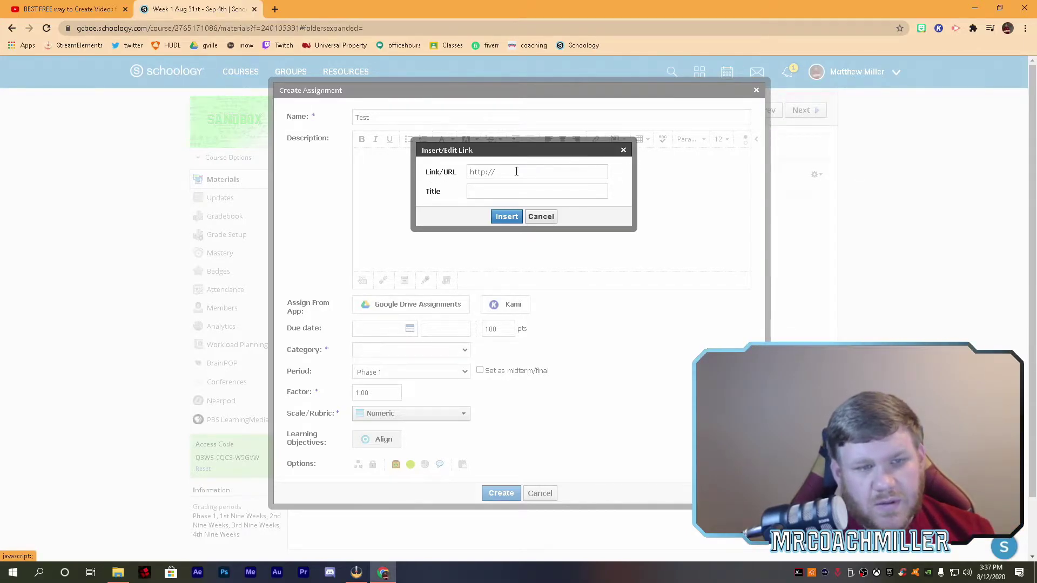
pyautogui.click(623, 150)
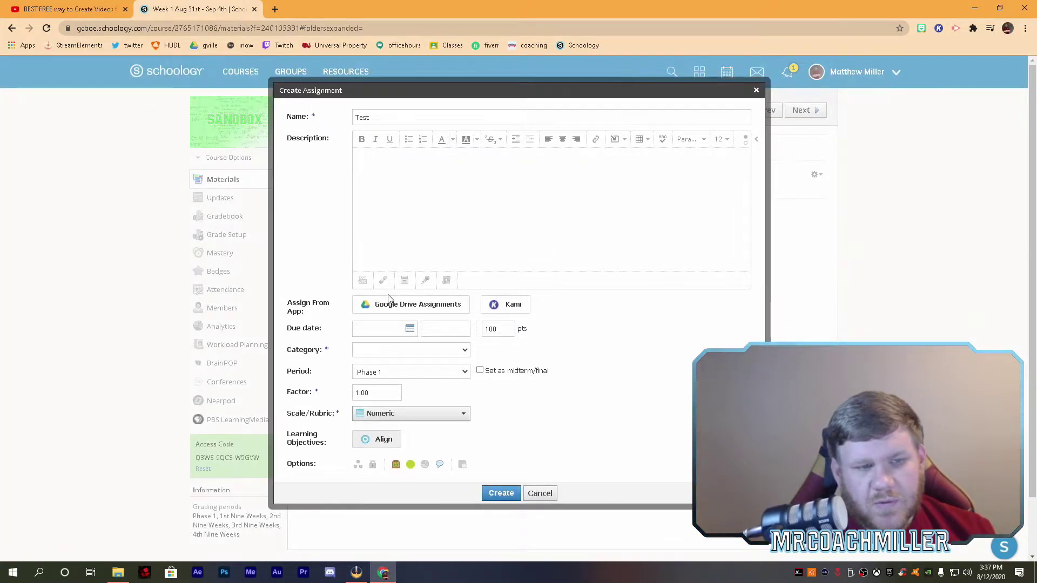
pyautogui.click(383, 279)
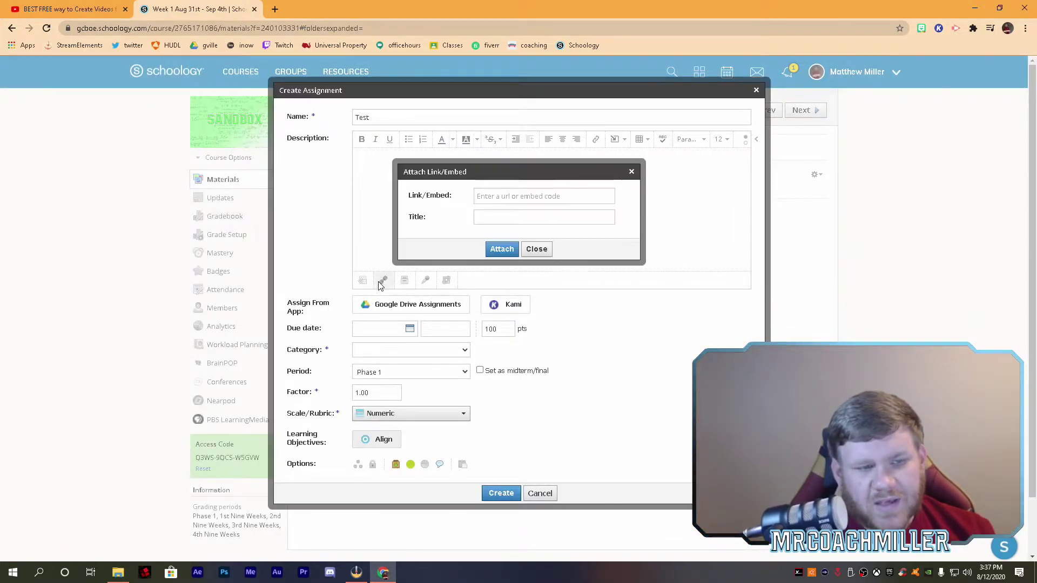
pyautogui.click(631, 172)
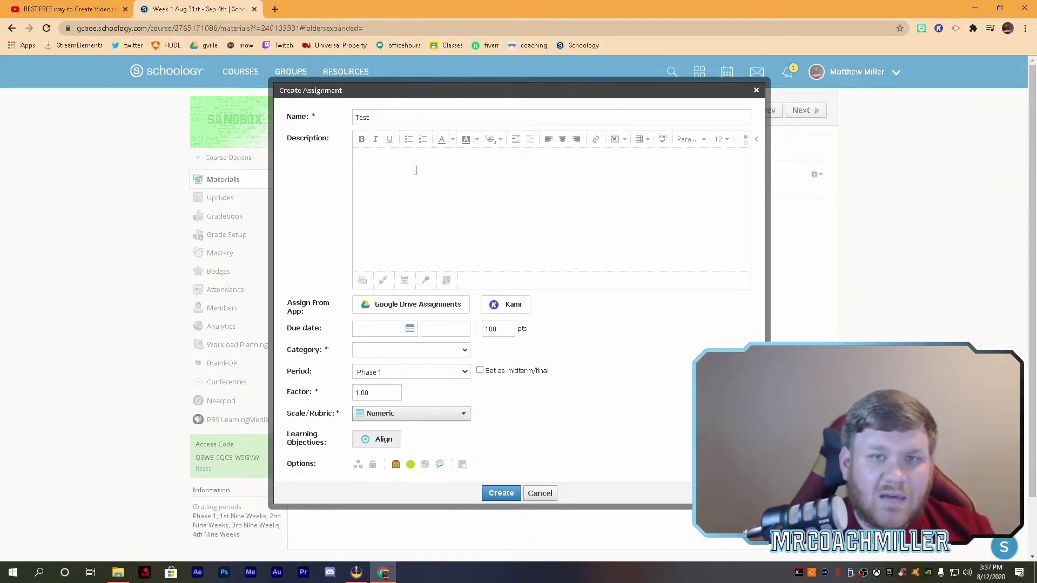
pyautogui.click(383, 279)
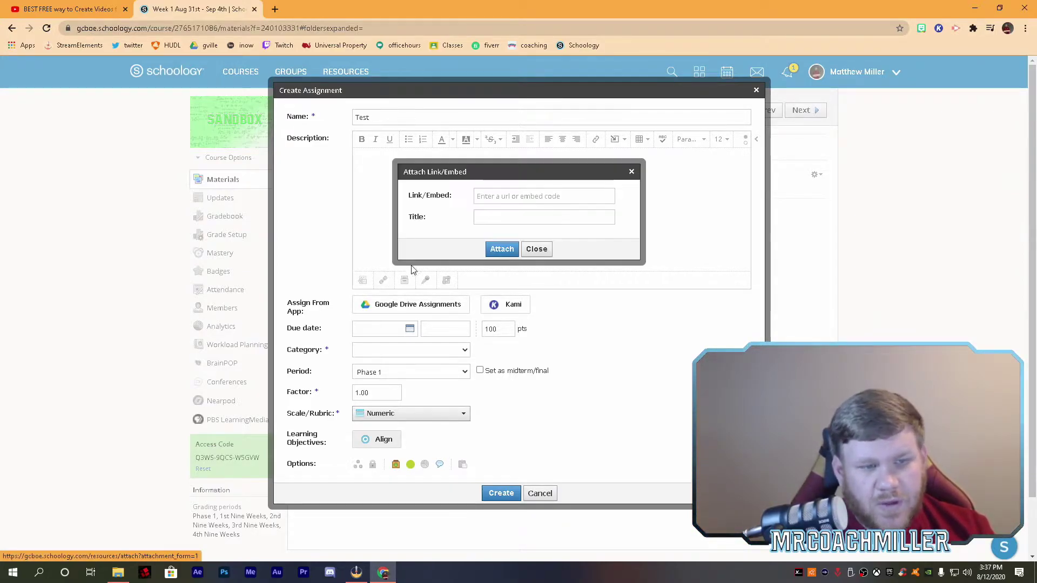
pyautogui.click(480, 196)
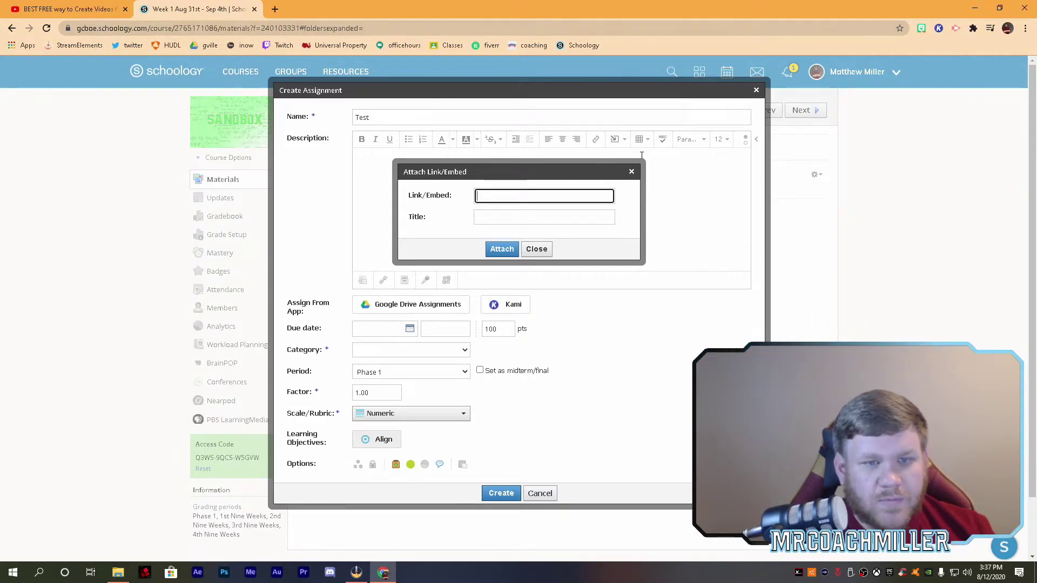
pyautogui.click(630, 173)
# Discard the unsaved Test assignment and start a new assignment in the Week 1 folder.
pyautogui.click(757, 90)
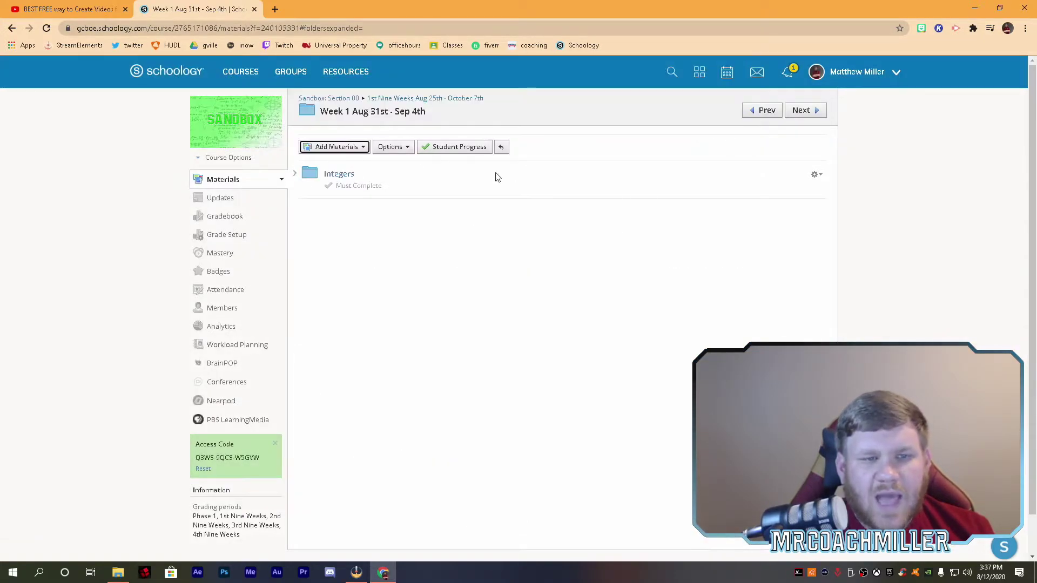
pyautogui.click(329, 147)
pyautogui.click(341, 184)
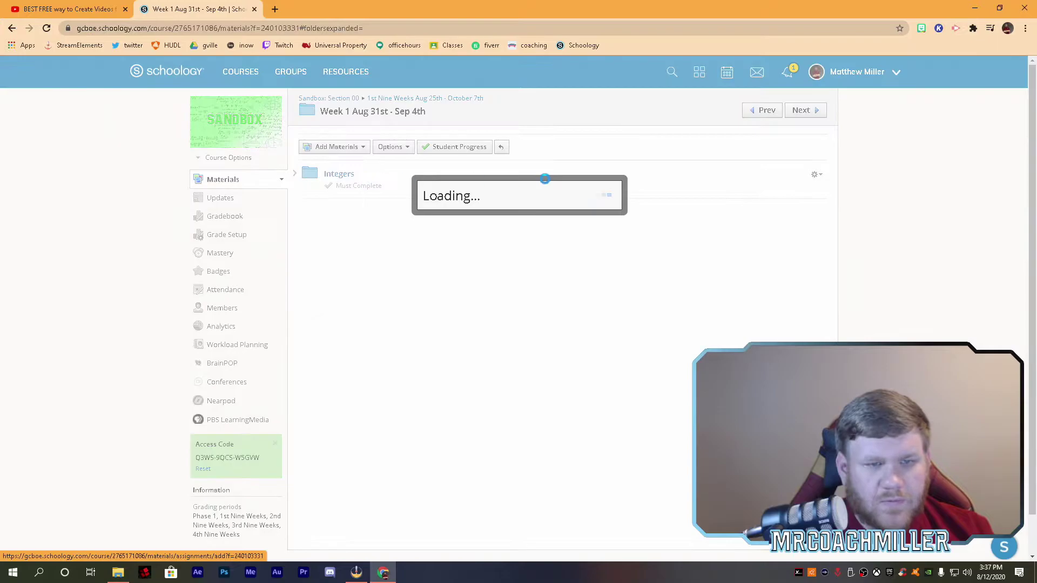
# View the YouTube search for inserting a video into the description, and close it without importing one.
pyautogui.click(624, 141)
pyautogui.click(709, 157)
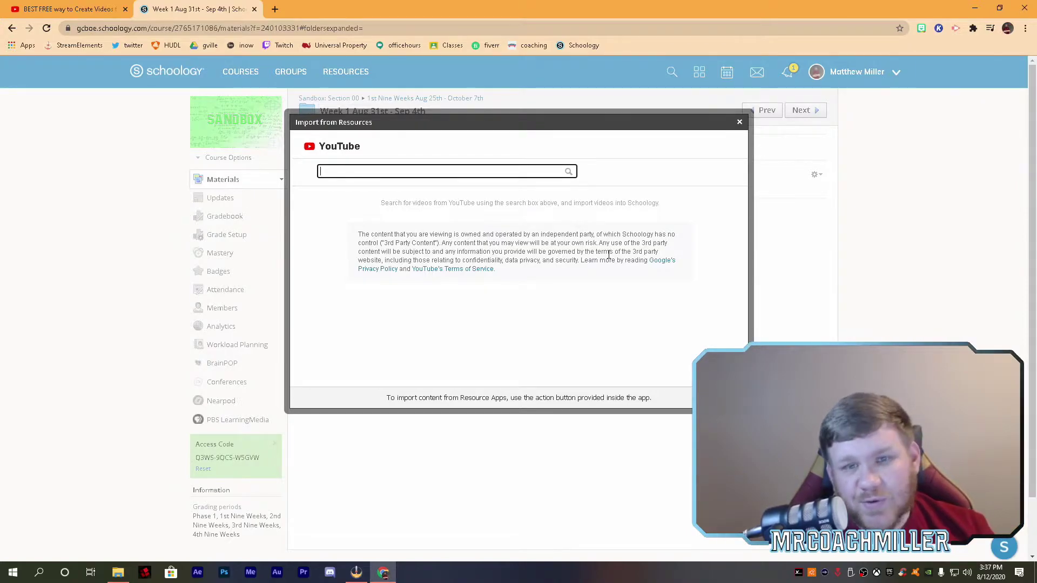
pyautogui.click(739, 124)
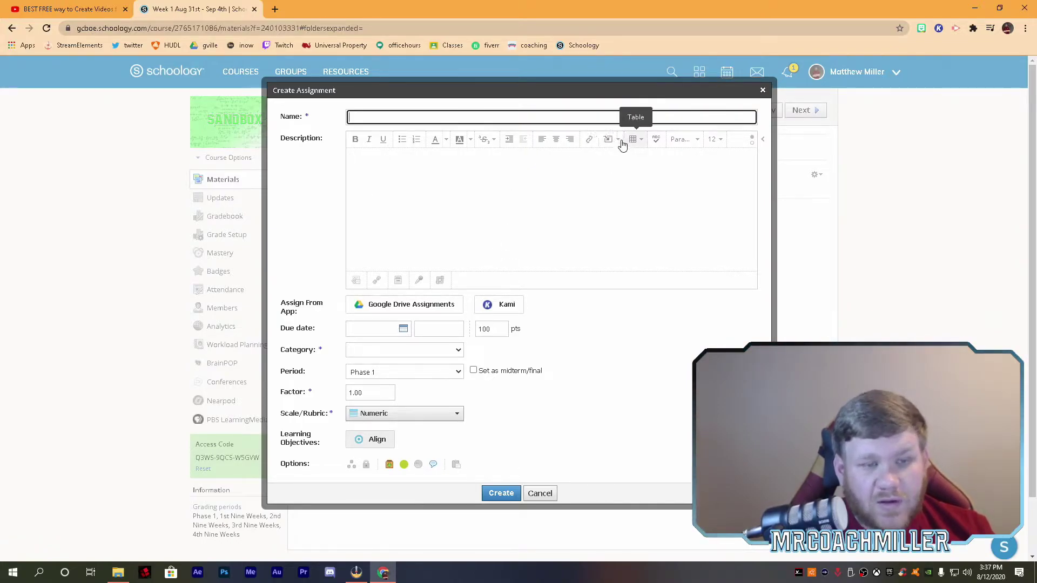
# Switch to the YouTube page and copy the embed code of the video BEST FREE way to Create Videos for Virtual Teaching.
pyautogui.click(64, 9)
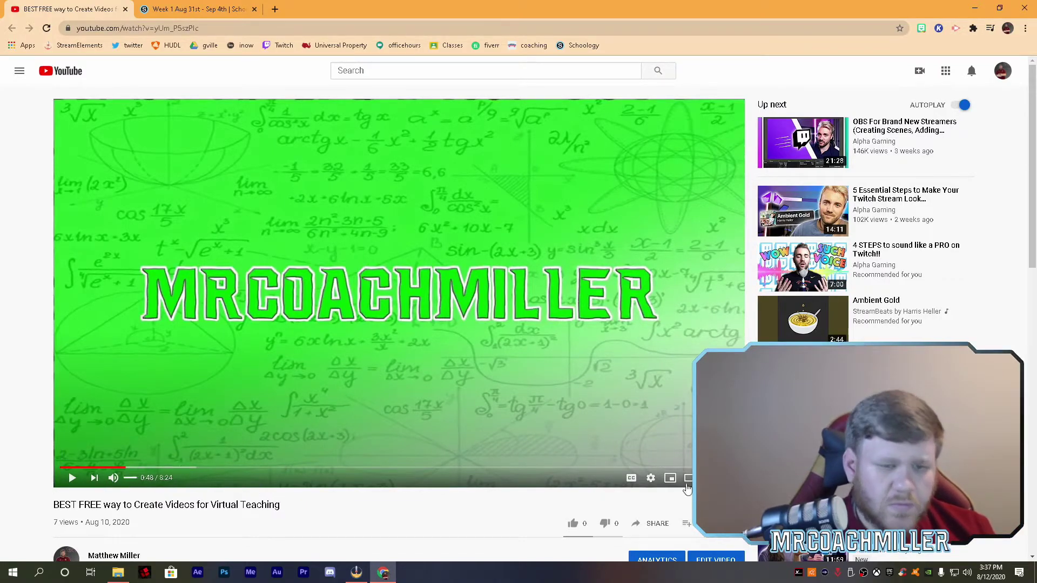
pyautogui.click(652, 524)
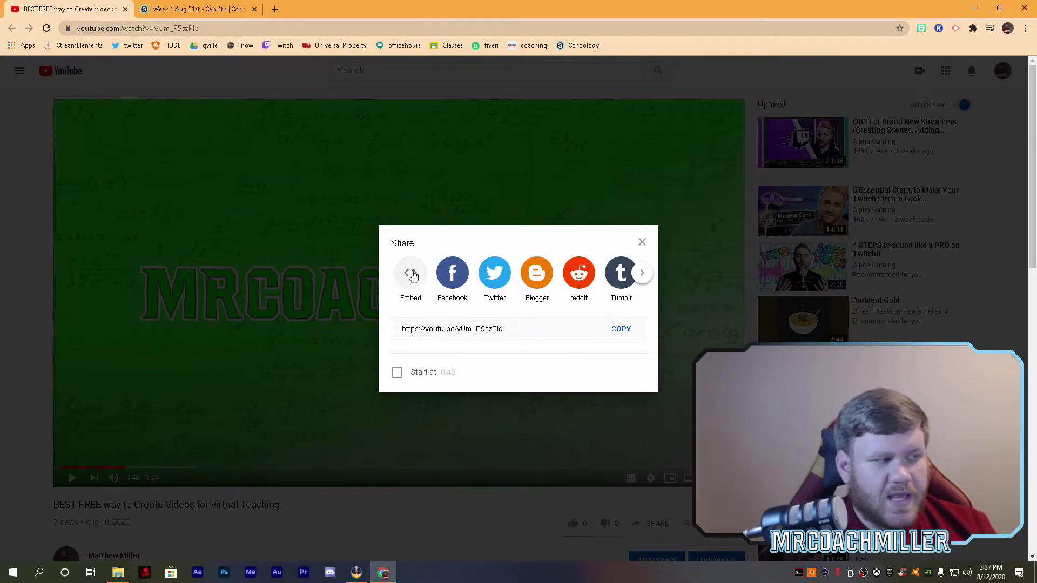
pyautogui.click(409, 274)
pyautogui.moveTo(810, 295); pyautogui.dragTo(628, 231)
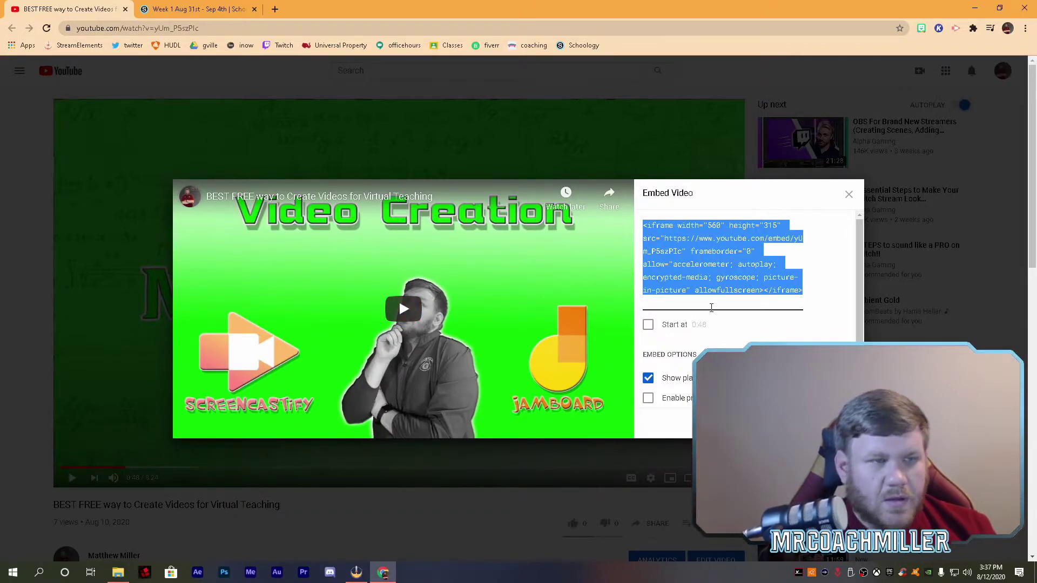
# Return to Schoology and attach the copied video embed code to the assignment, leaving its title blank.
pyautogui.click(184, 16)
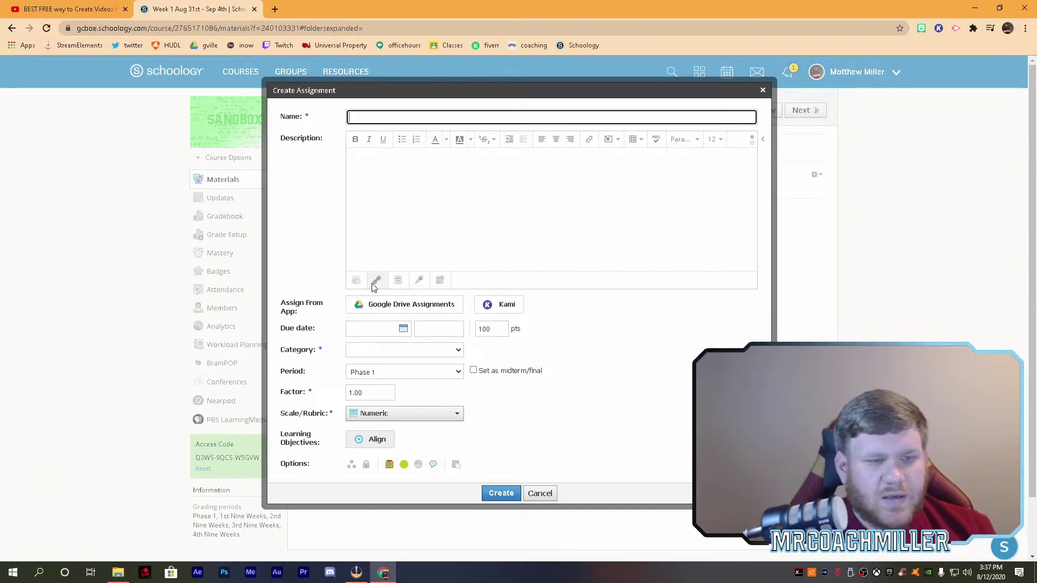
pyautogui.click(377, 280)
pyautogui.click(499, 192)
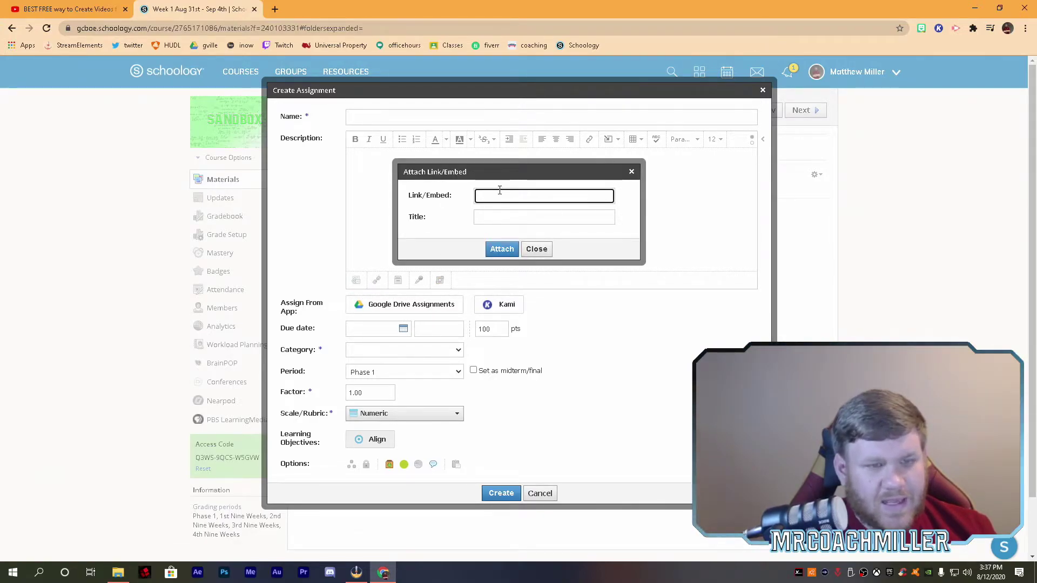
pyautogui.hotkey('ctrl', 'v')
pyautogui.click(488, 217)
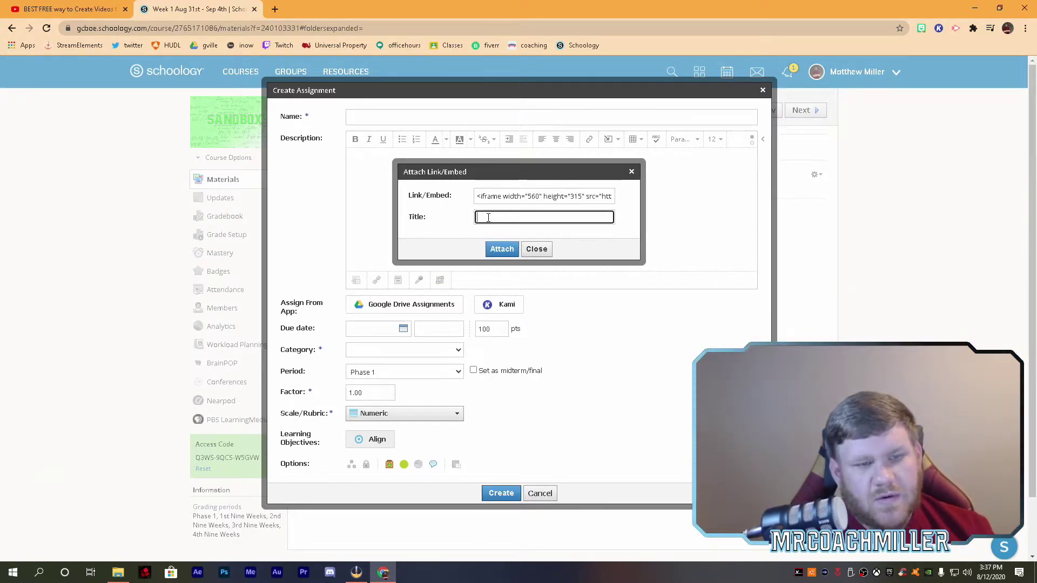
pyautogui.click(502, 249)
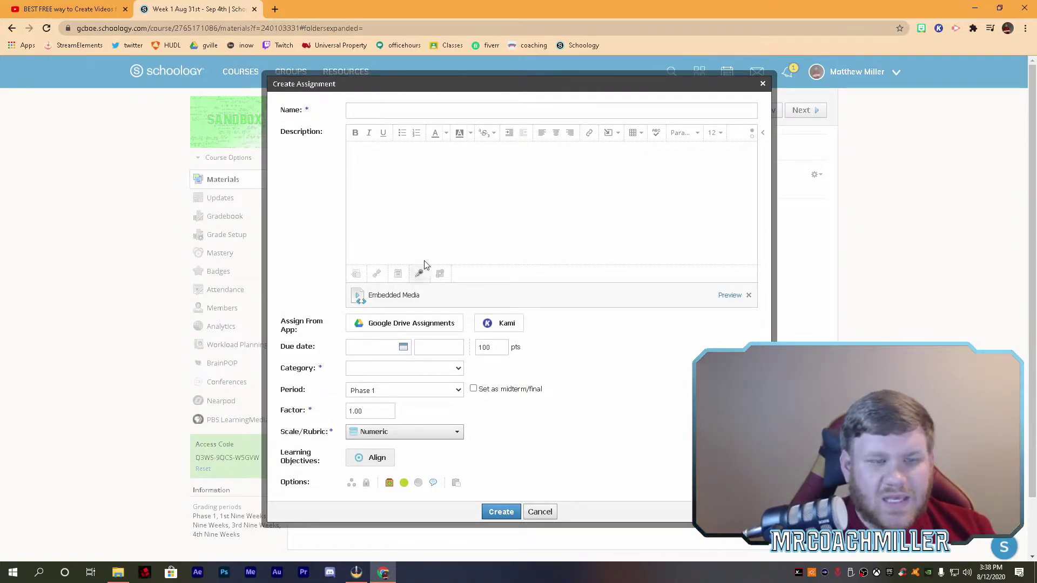
# Name the assignment Test and place the cursor in its description.
pyautogui.click(371, 112)
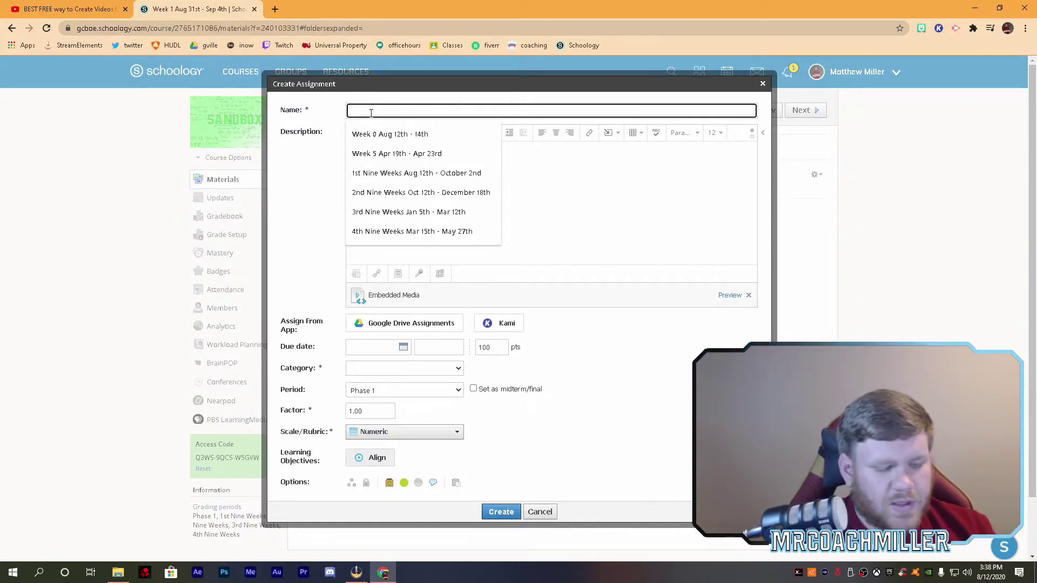
pyautogui.write('tEST')
pyautogui.press('BackSpace')
pyautogui.press('BackSpace')
pyautogui.press('BackSpace')
pyautogui.press('BackSpace')
pyautogui.write('Test')
pyautogui.click(357, 159)
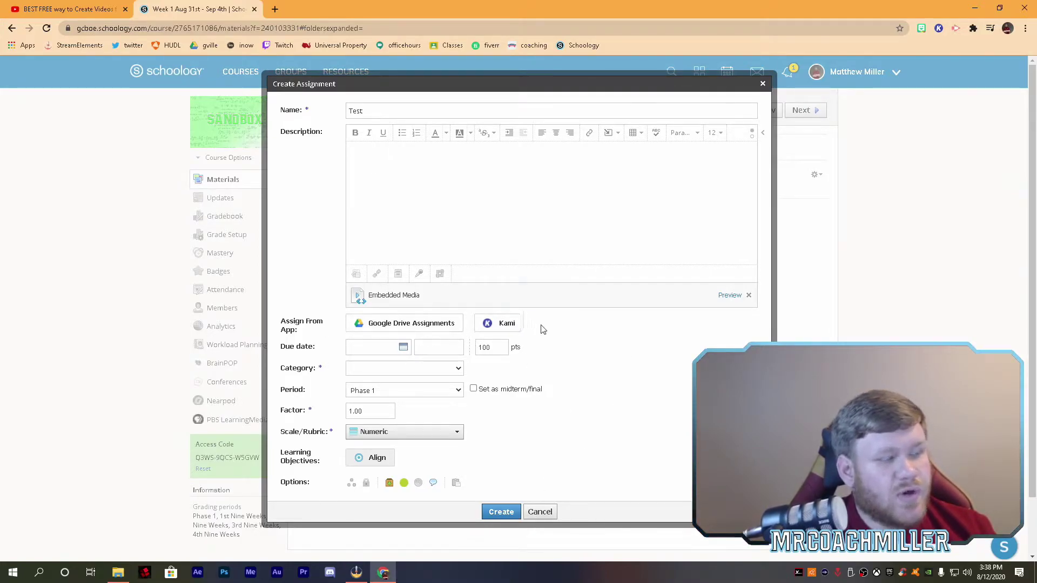
# Assign the document 5 Multiplying and Dividing Integers from Google Drive's 7th Grade Math integers folder, and remove it again.
pyautogui.click(426, 329)
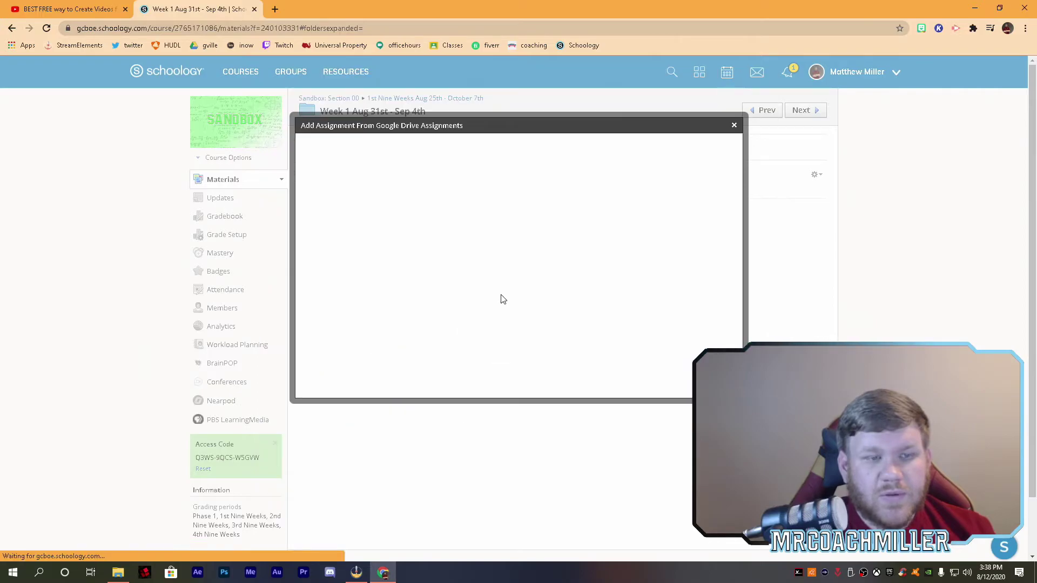
pyautogui.scroll(-3, 381, 317)
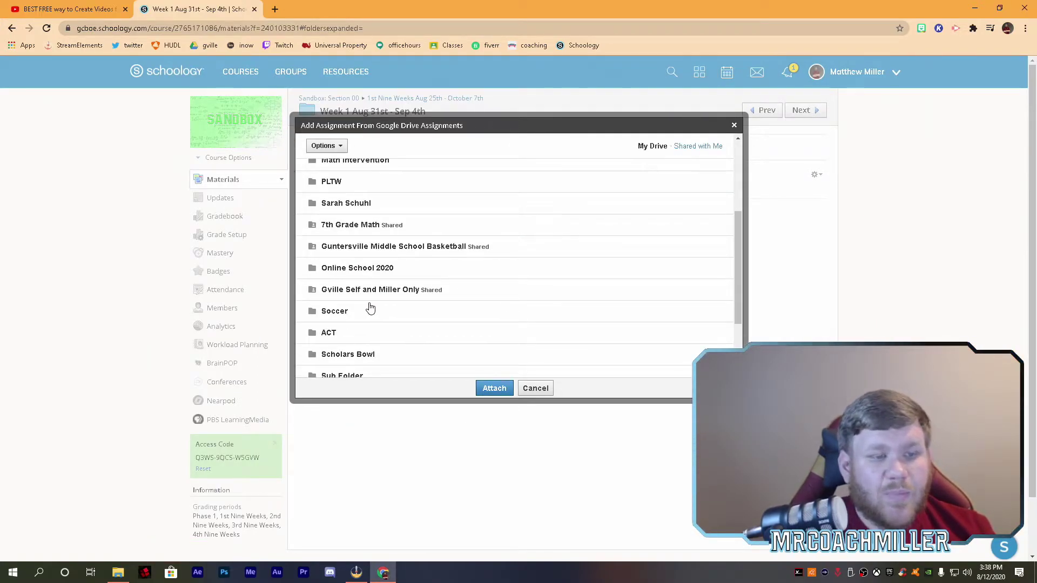
pyautogui.scroll(-3, 373, 309)
pyautogui.scroll(10, 350, 213)
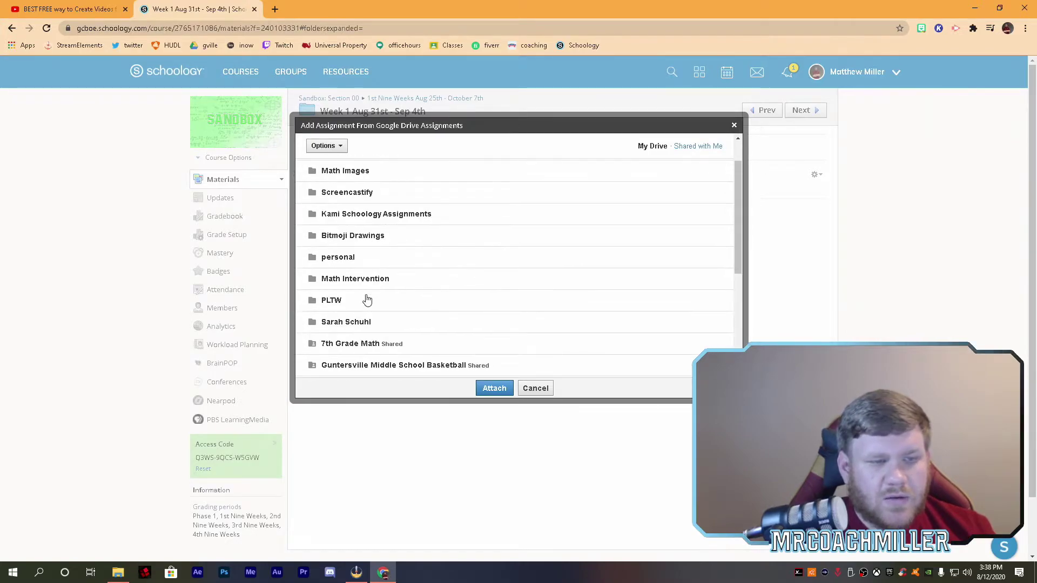
pyautogui.scroll(-3, 324, 257)
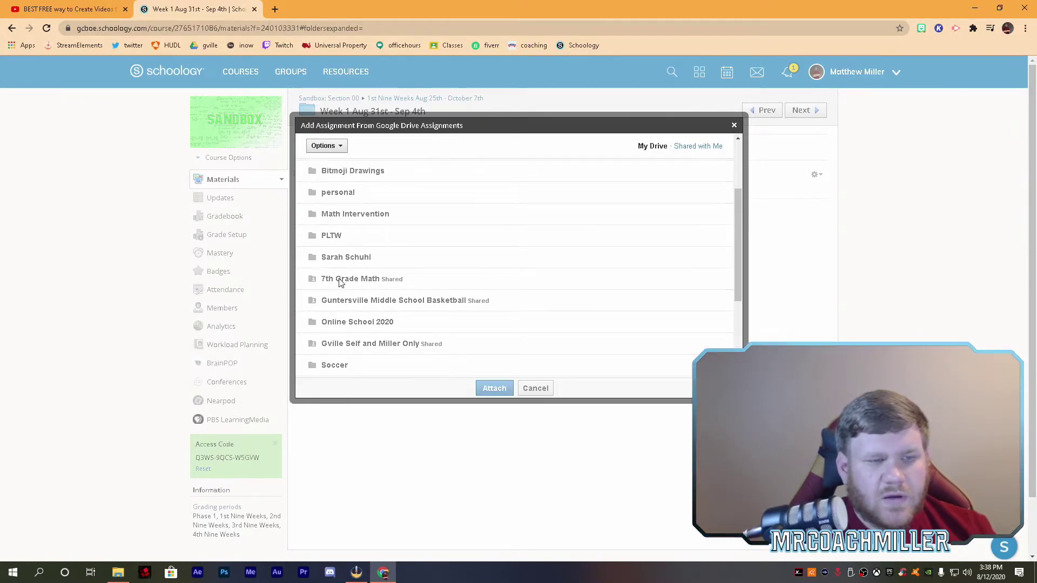
pyautogui.click(339, 276)
pyautogui.scroll(-5, 351, 308)
pyautogui.scroll(-3, 324, 255)
pyautogui.scroll(15, 335, 270)
pyautogui.scroll(-7, 340, 274)
pyautogui.scroll(1, 340, 241)
pyautogui.click(341, 214)
pyautogui.click(363, 335)
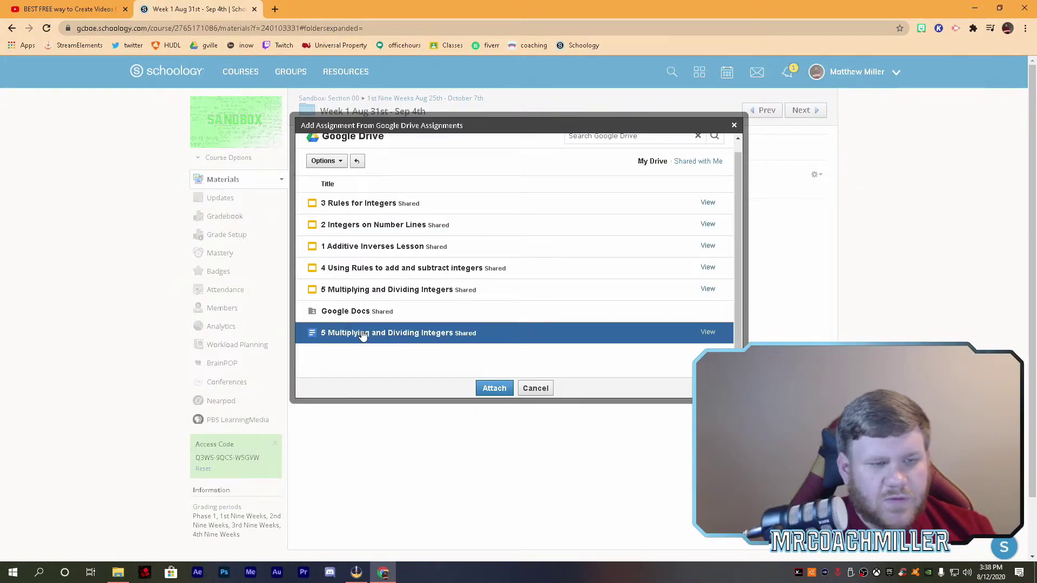
pyautogui.doubleClick(363, 334)
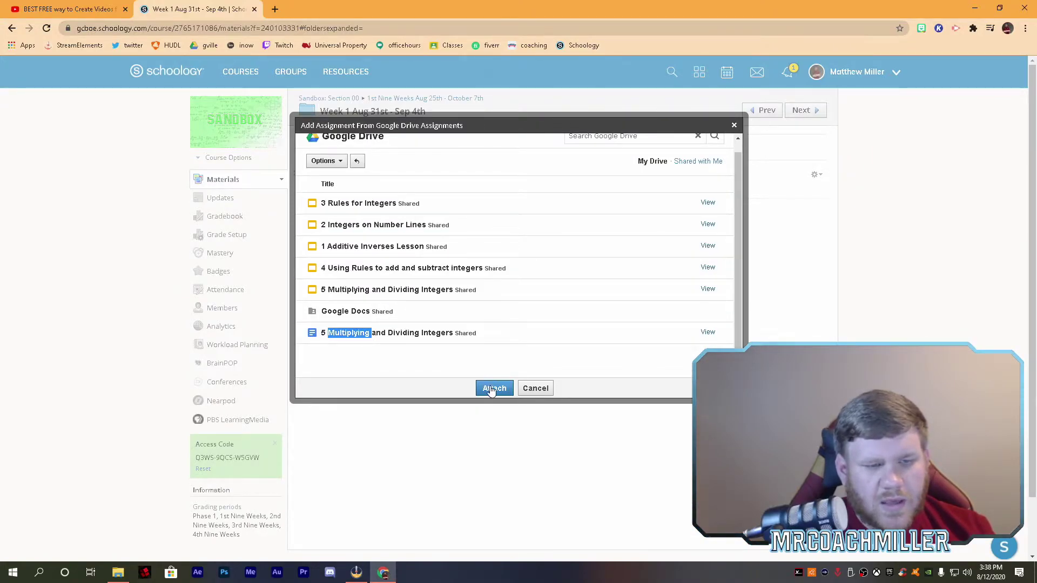
pyautogui.click(501, 391)
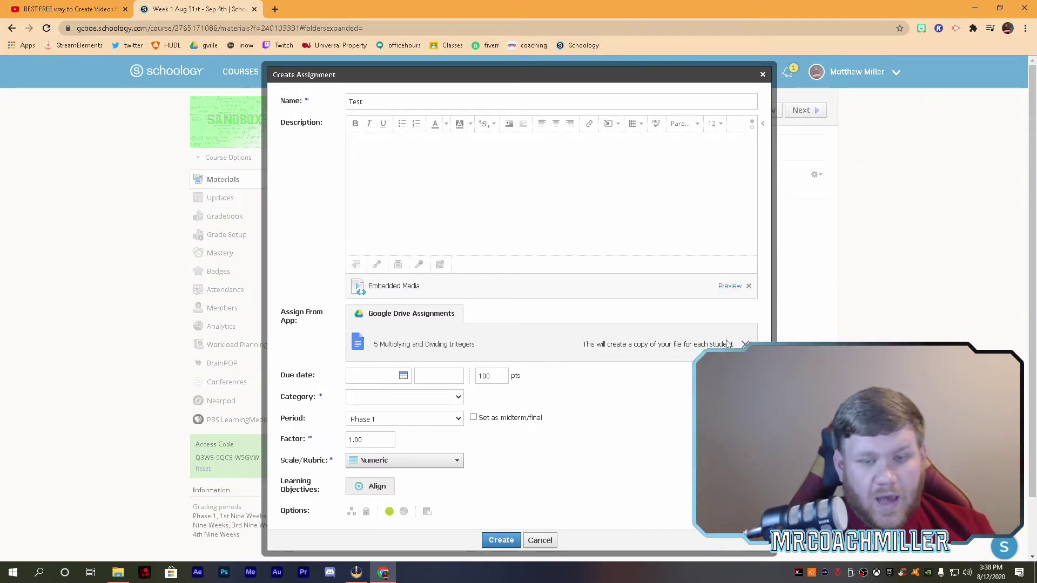
pyautogui.click(744, 344)
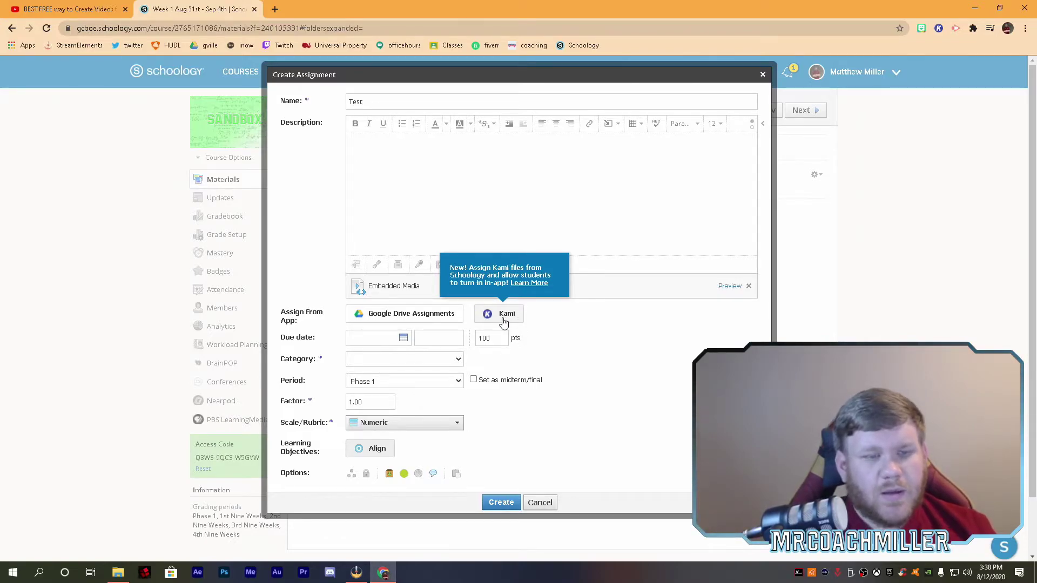
# Assign the document 5 Multiplying and Dividing Integers through Kami from 7th Grade Math > 1 Integers, and remove it again.
pyautogui.click(492, 313)
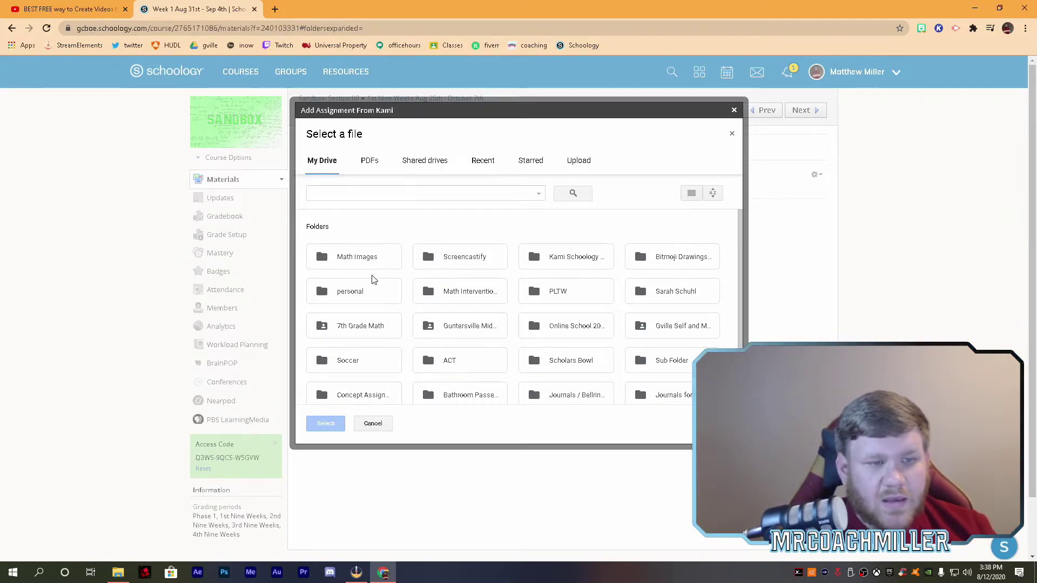
pyautogui.doubleClick(377, 330)
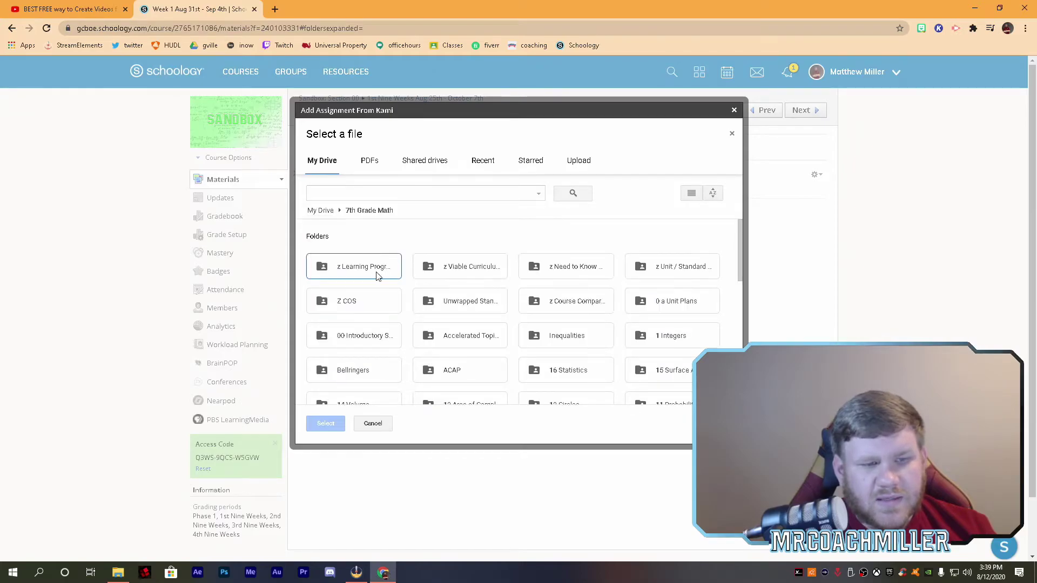
pyautogui.scroll(-2, 562, 267)
pyautogui.doubleClick(669, 232)
pyautogui.scroll(-3, 486, 345)
pyautogui.doubleClick(446, 322)
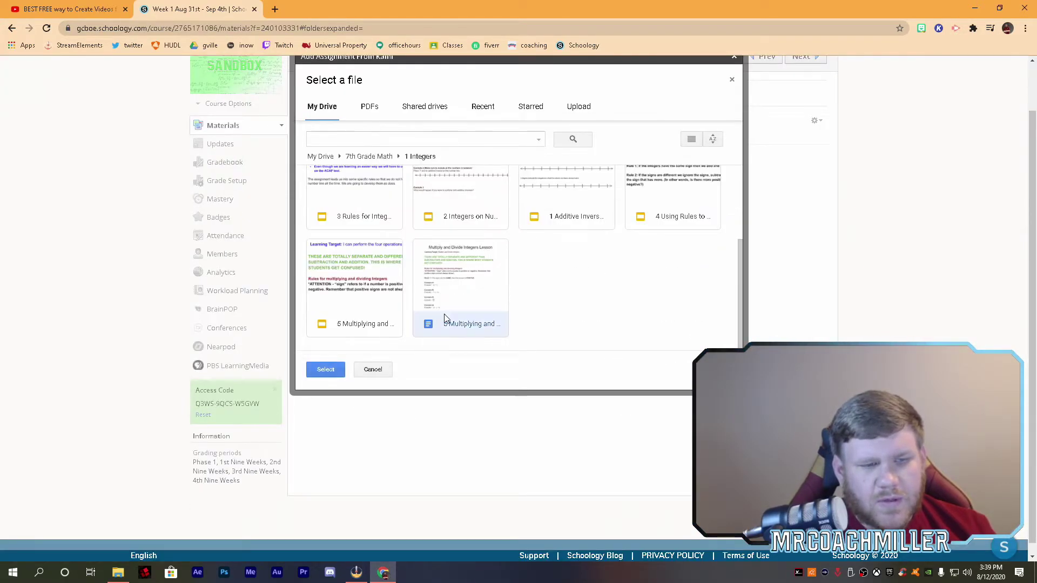
pyautogui.scroll(1, 619, 305)
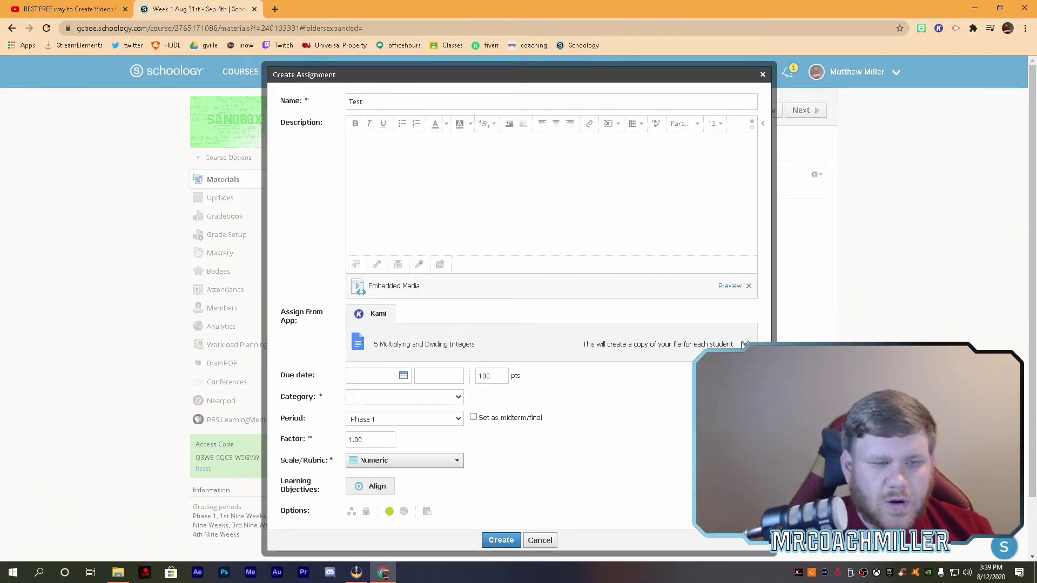
pyautogui.click(744, 344)
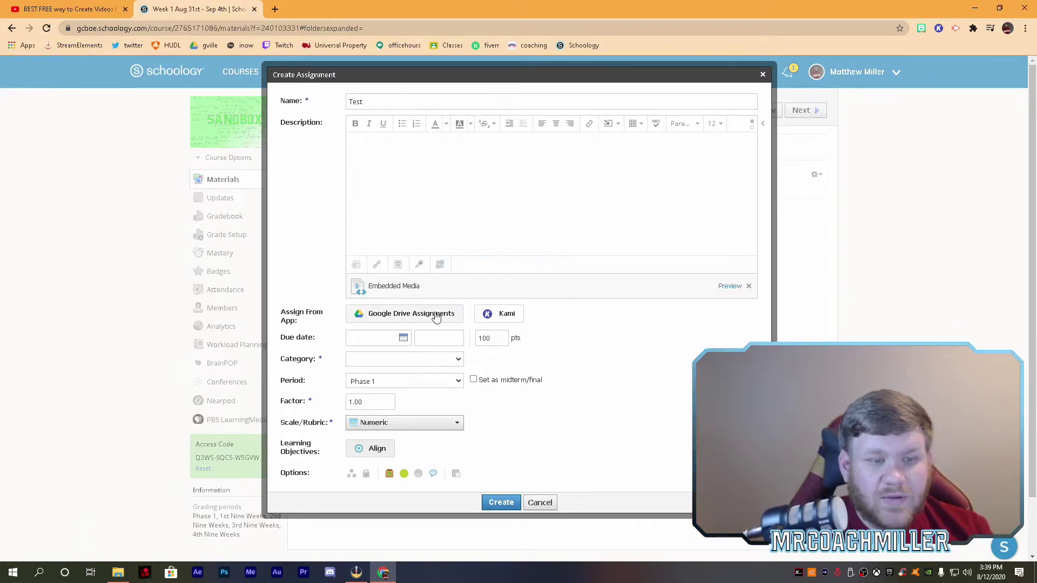
# Set the assignment's category to (Ungraded) and its grading period to Phase 1.
pyautogui.click(428, 366)
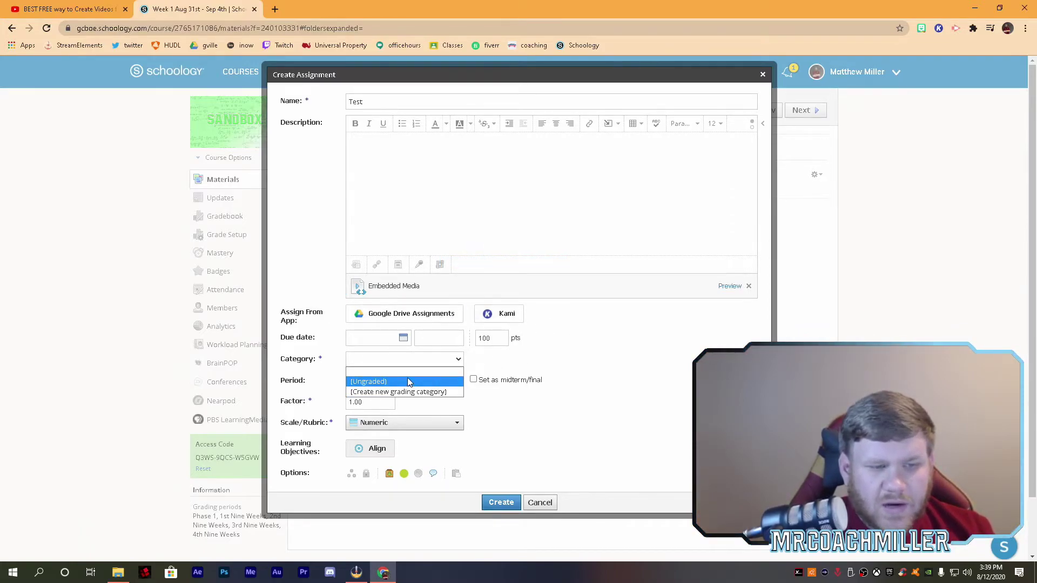
pyautogui.click(407, 377)
pyautogui.click(406, 369)
pyautogui.click(388, 391)
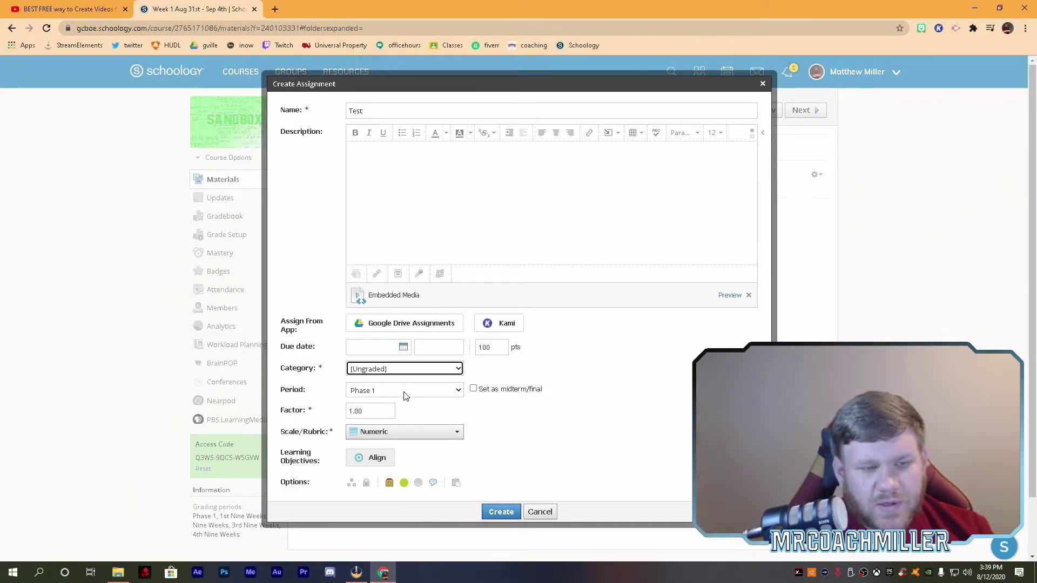
pyautogui.click(398, 390)
pyautogui.click(386, 415)
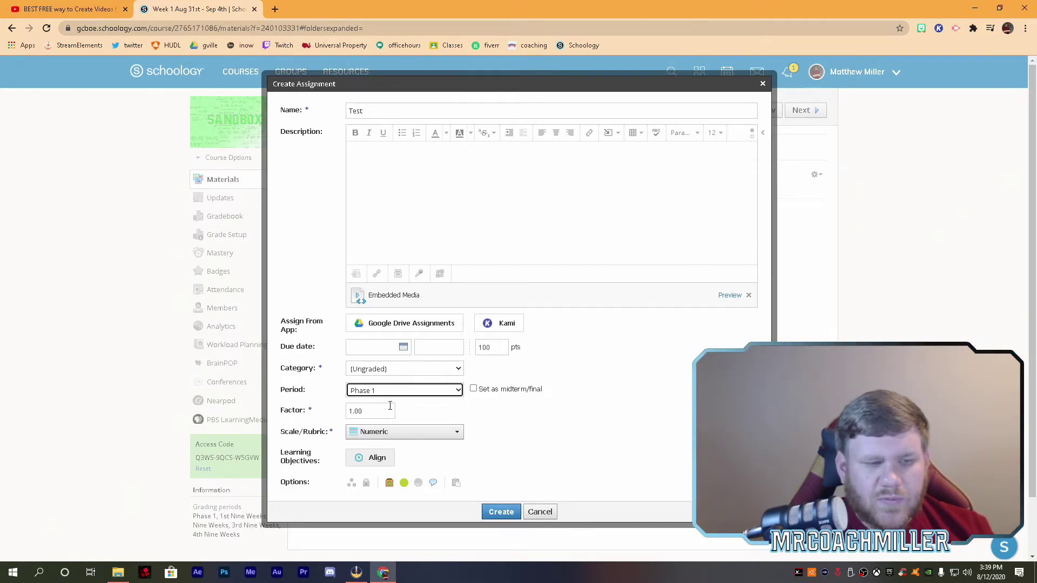
# Look through the scale/rubric choices and the learning objectives alignment, keeping the Numeric scale and adding no objective.
pyautogui.click(384, 433)
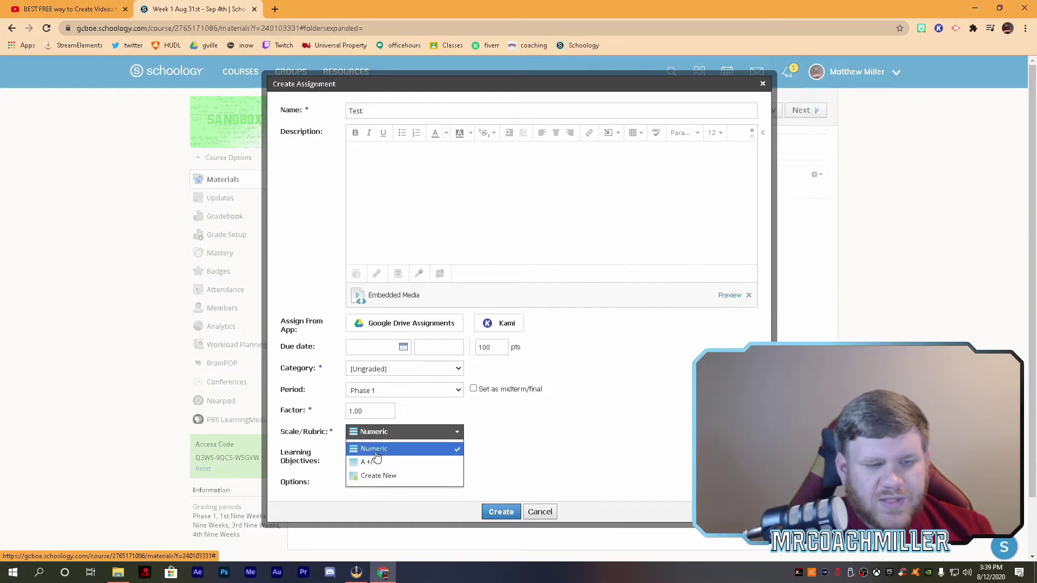
pyautogui.click(385, 433)
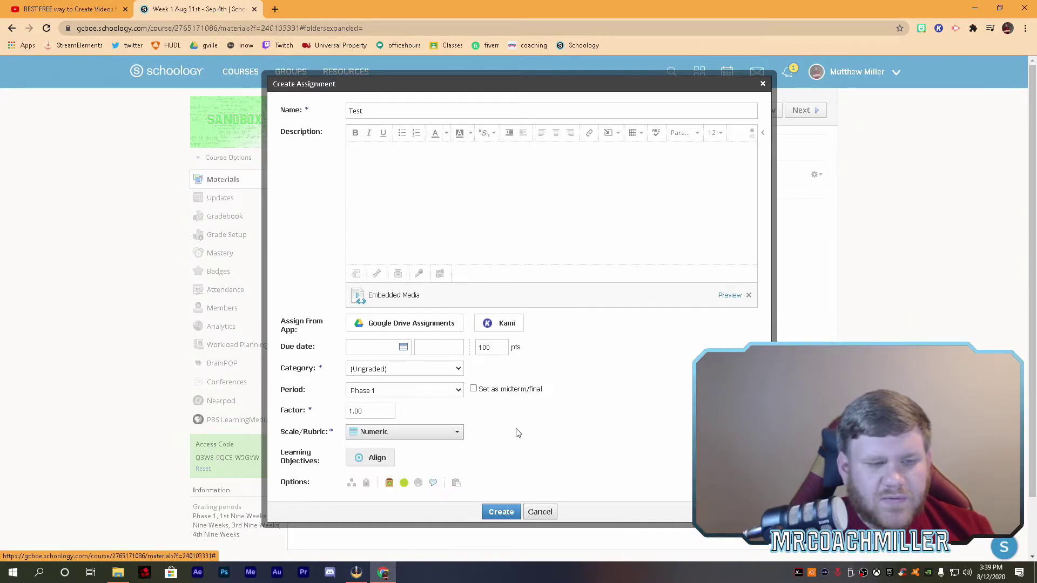
pyautogui.click(373, 458)
pyautogui.click(672, 143)
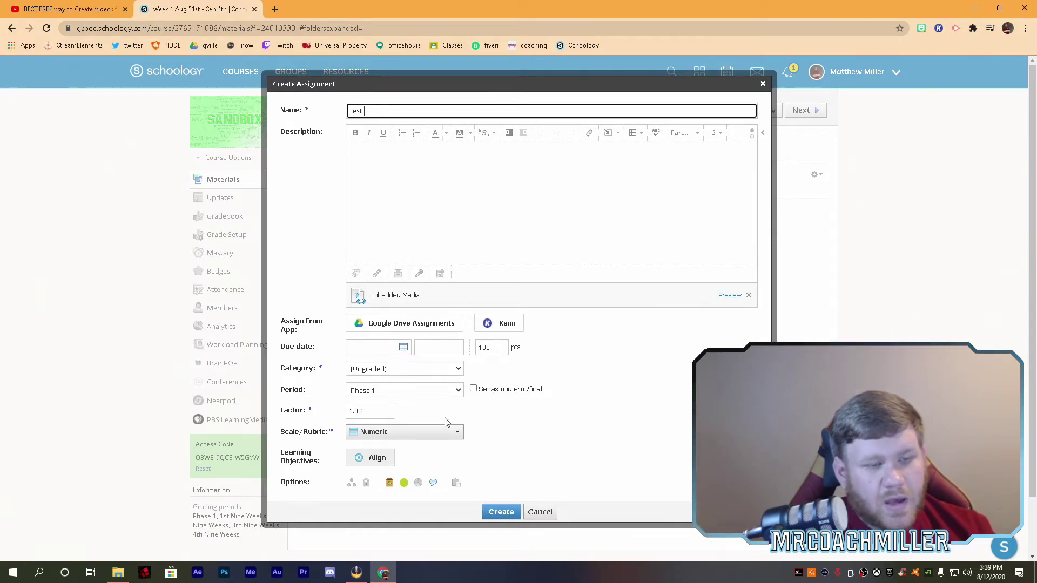
# View the audio and video recording choices and the external tool form, closing each without adding anything.
pyautogui.click(419, 273)
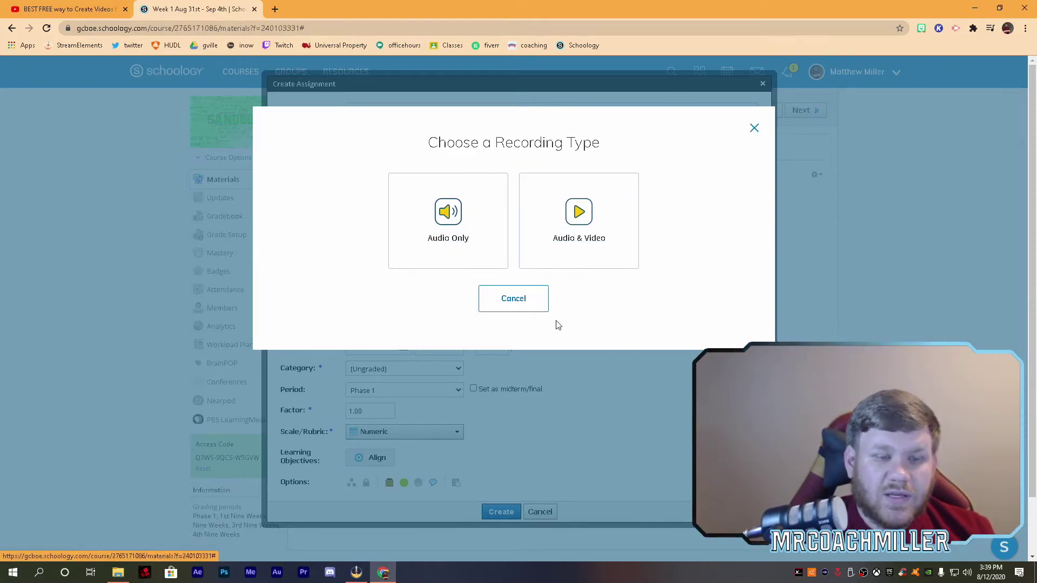
pyautogui.click(755, 129)
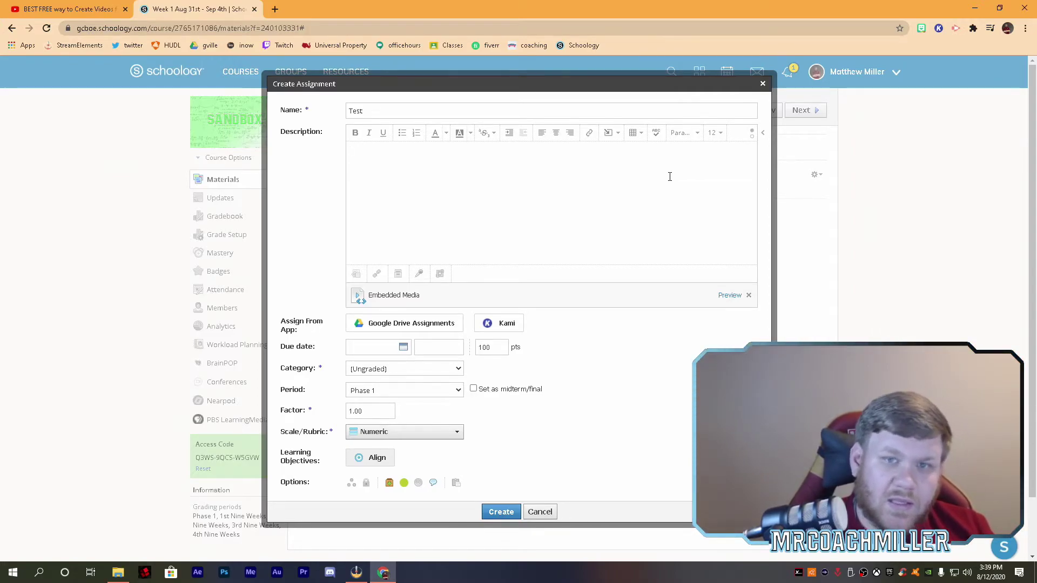
pyautogui.click(440, 274)
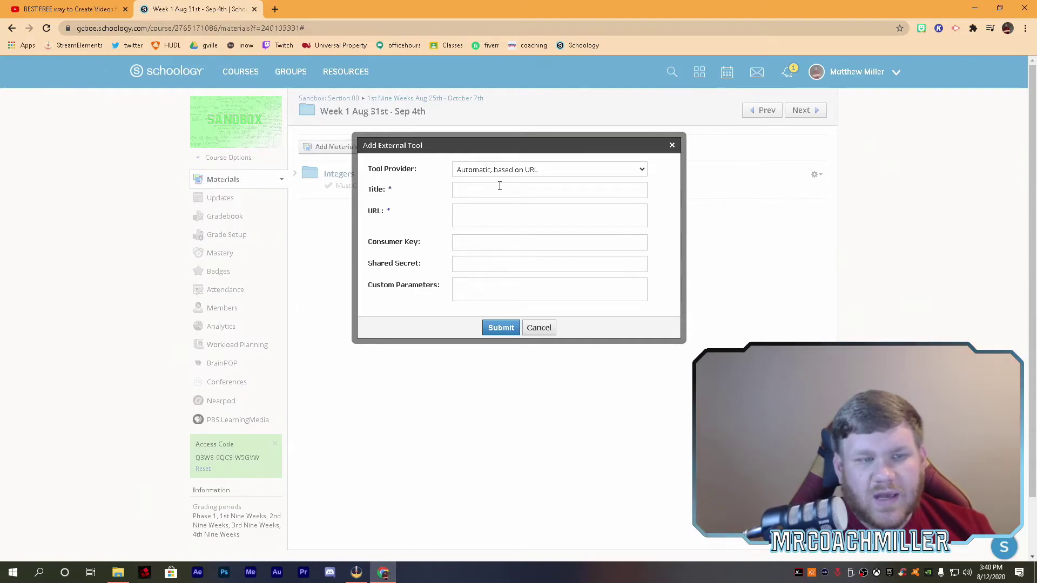
pyautogui.click(475, 246)
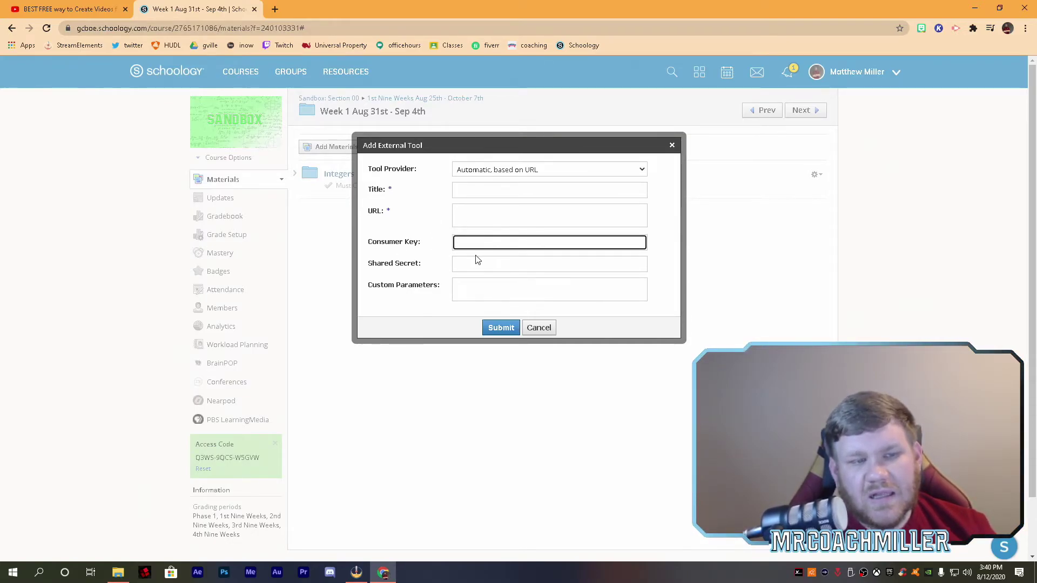
pyautogui.click(539, 328)
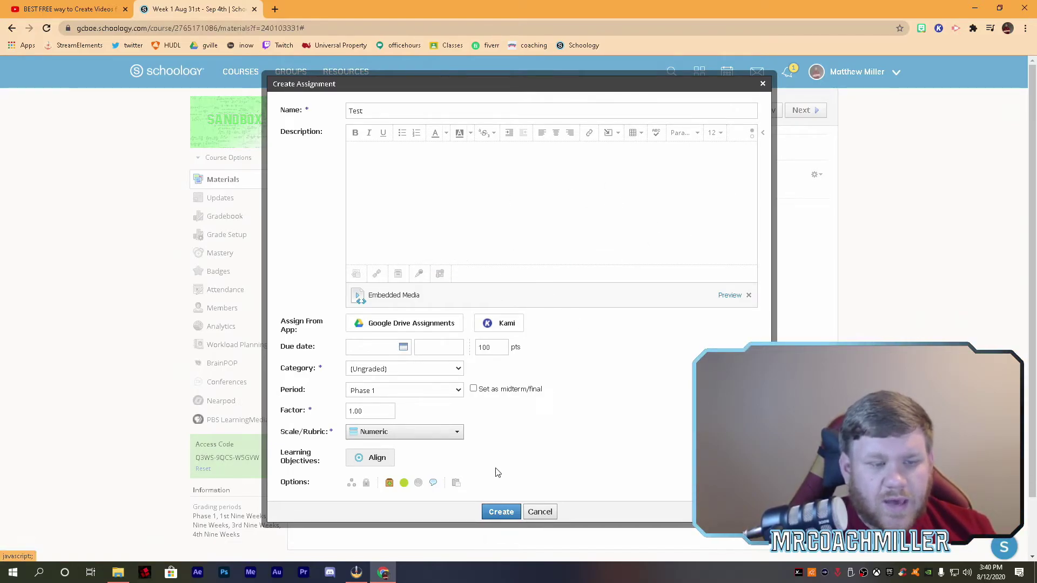
# Turn on individual assigning, add one student as the assignee, and remove that student again.
pyautogui.click(351, 483)
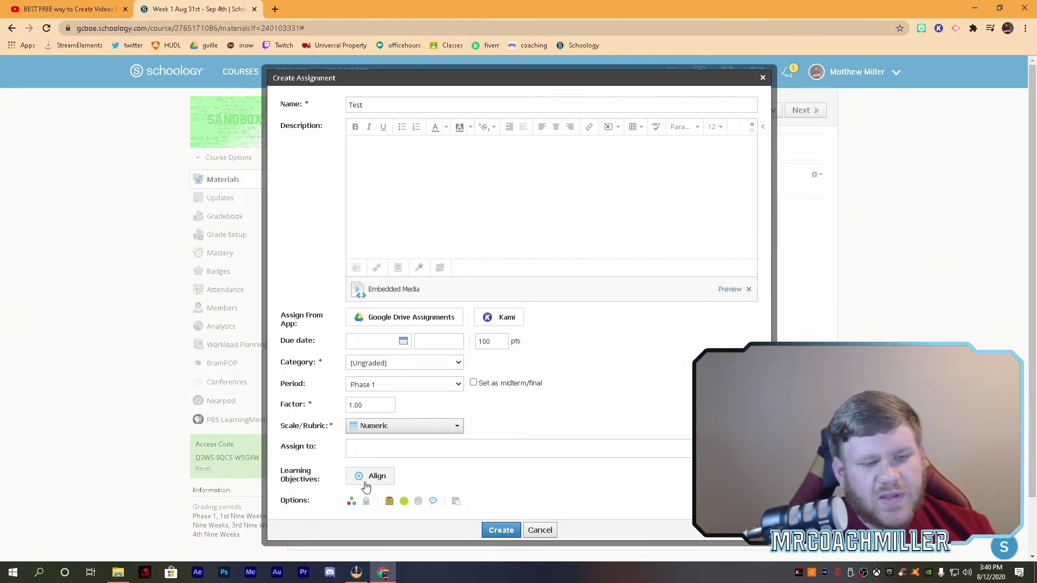
pyautogui.click(377, 453)
pyautogui.write('l')
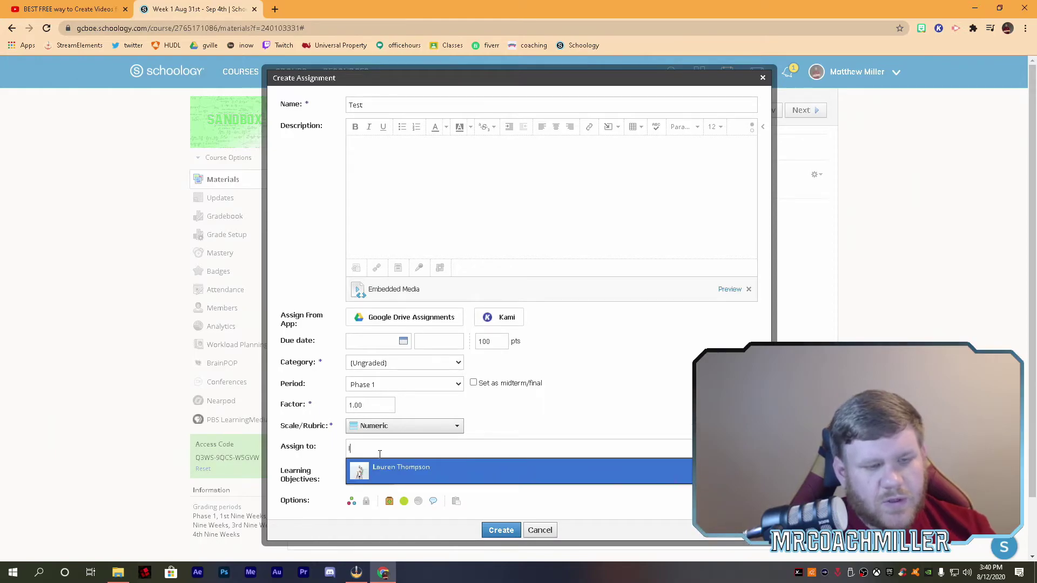
pyautogui.click(387, 471)
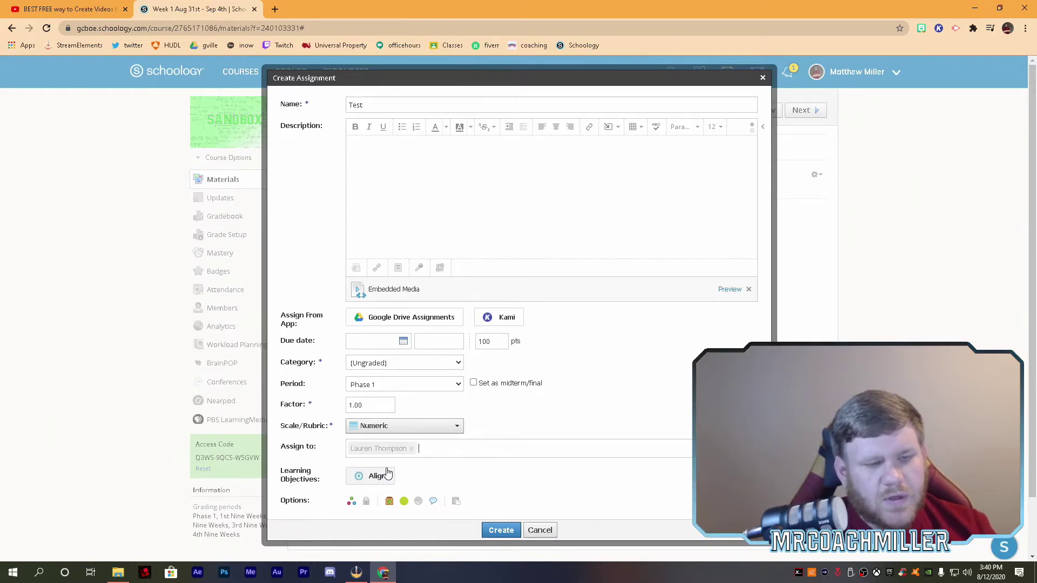
pyautogui.click(412, 450)
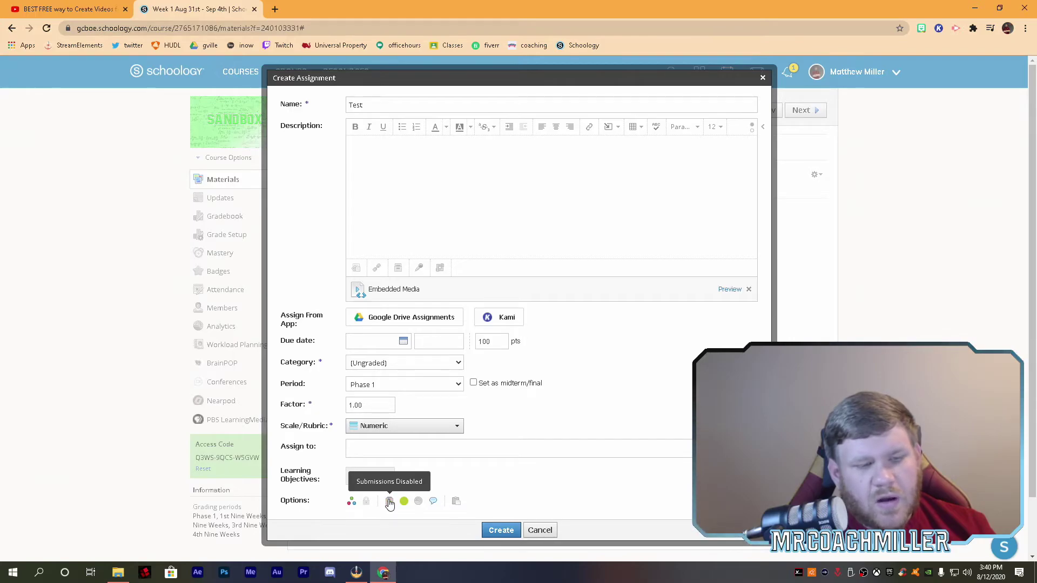
# Enable submissions and disable comments for the assignment, and open the list of courses it can be copied to.
pyautogui.click(389, 503)
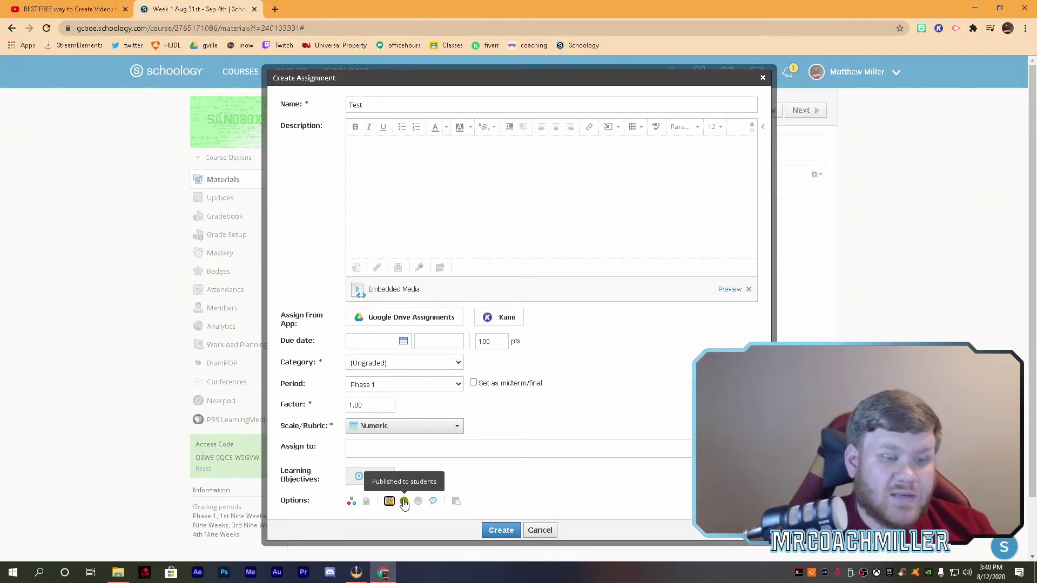
pyautogui.click(435, 502)
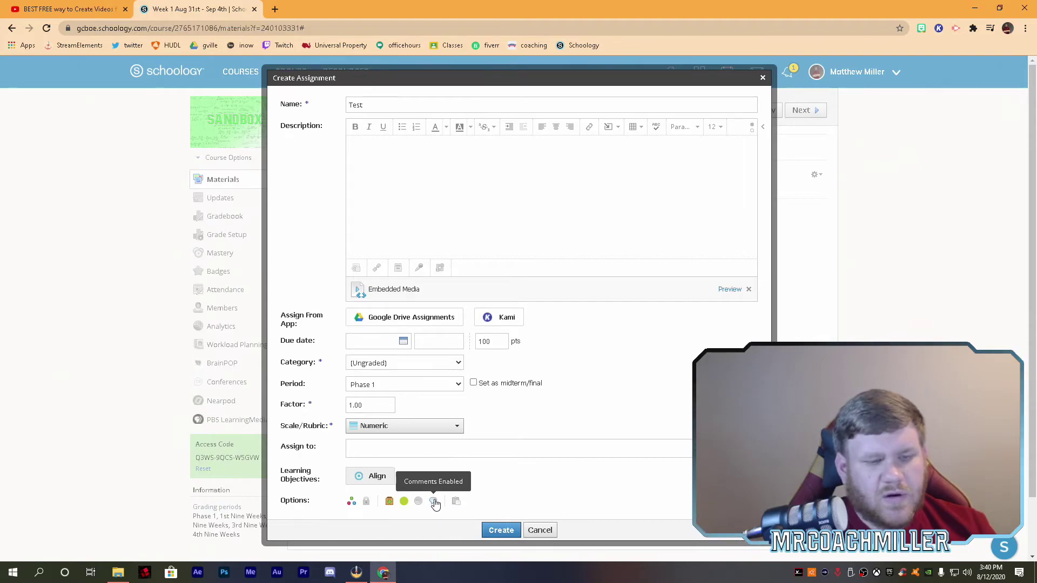
pyautogui.click(456, 501)
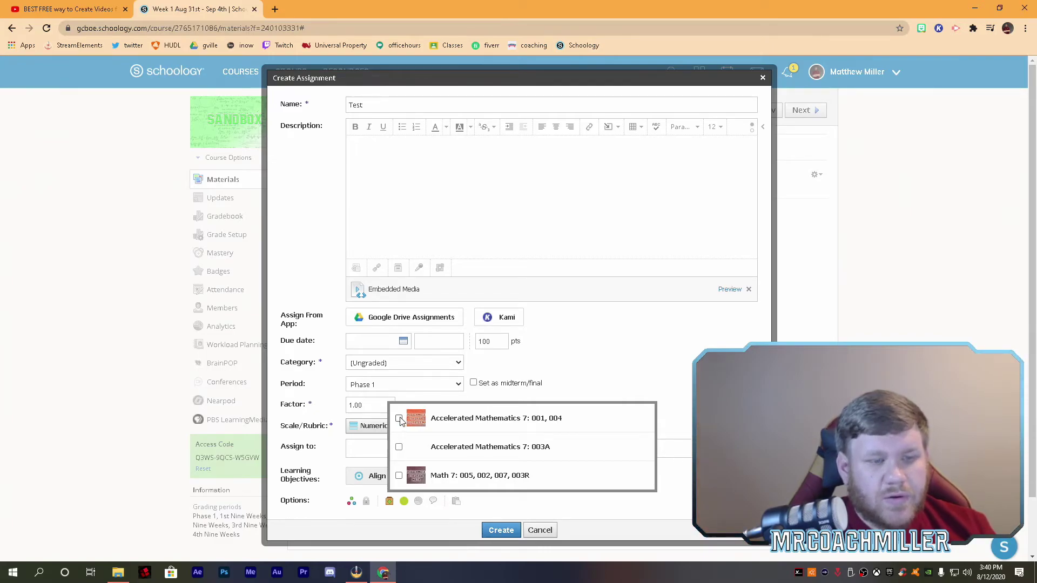
# Attach the document 5 Multiplying and Dividing Integers through Kami from the 7th Grade Math > 1 Integers folder.
pyautogui.click(500, 317)
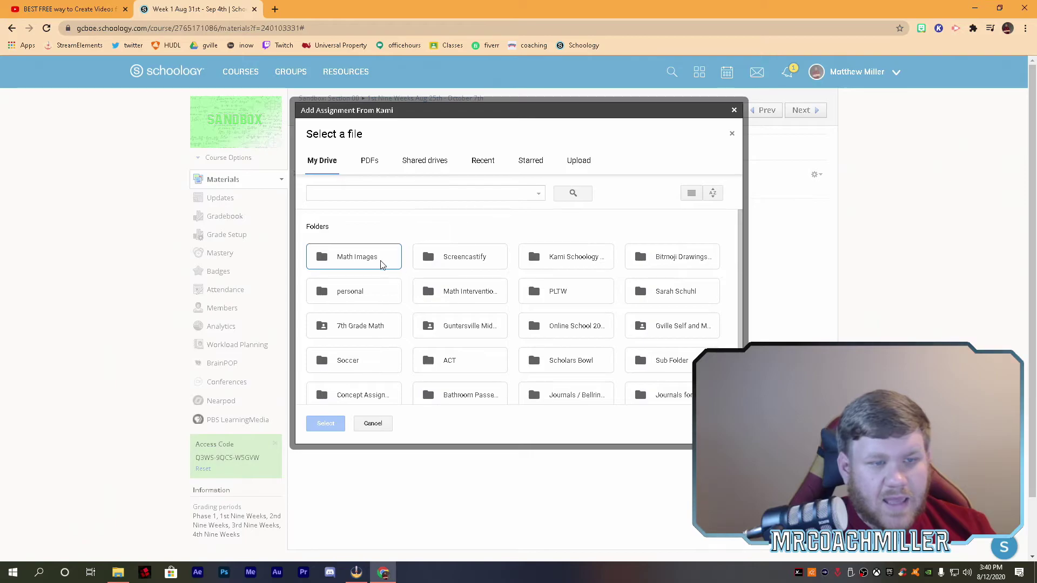
pyautogui.doubleClick(357, 331)
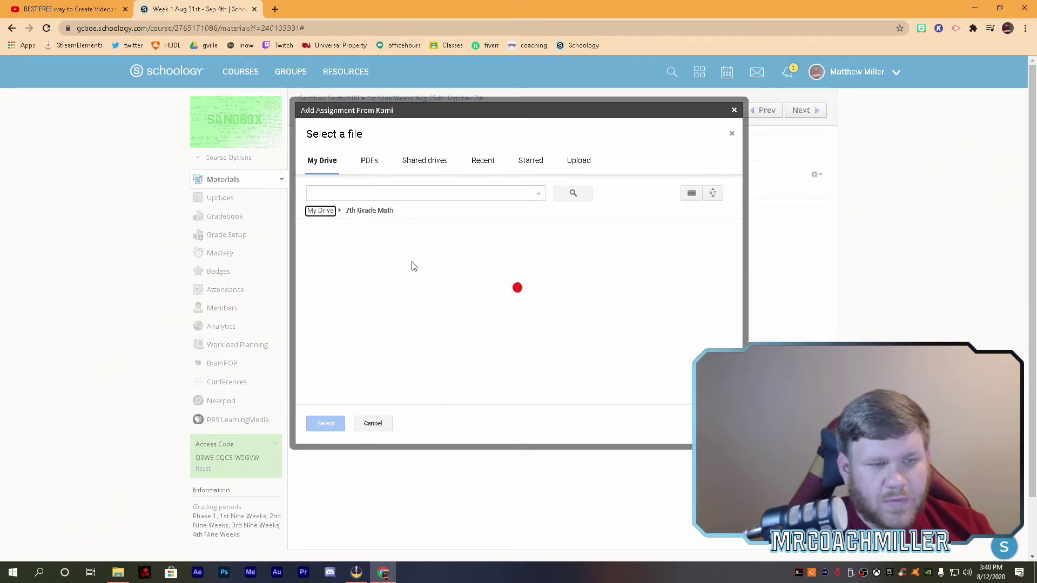
pyautogui.doubleClick(677, 337)
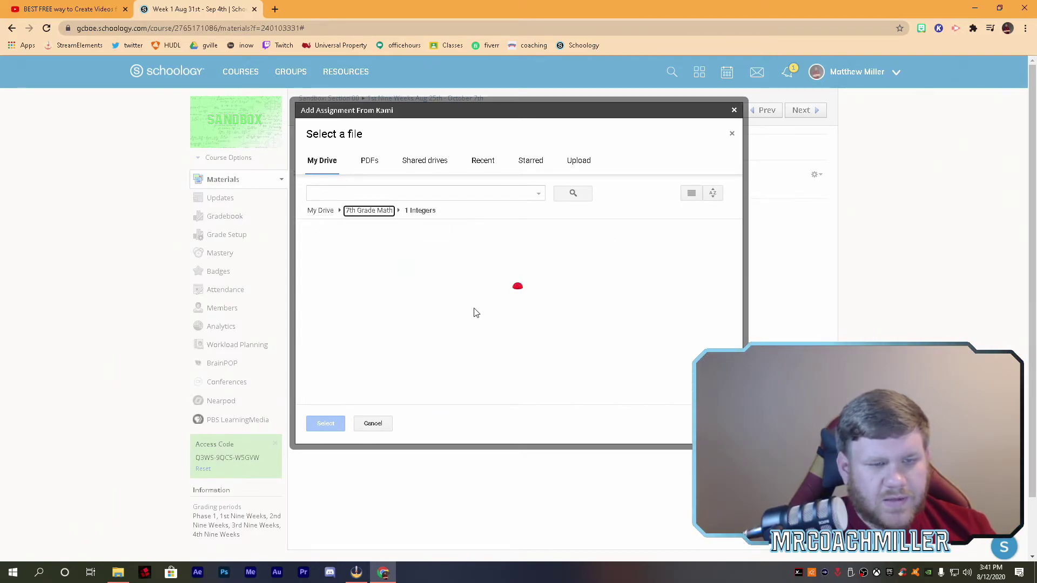
pyautogui.doubleClick(456, 375)
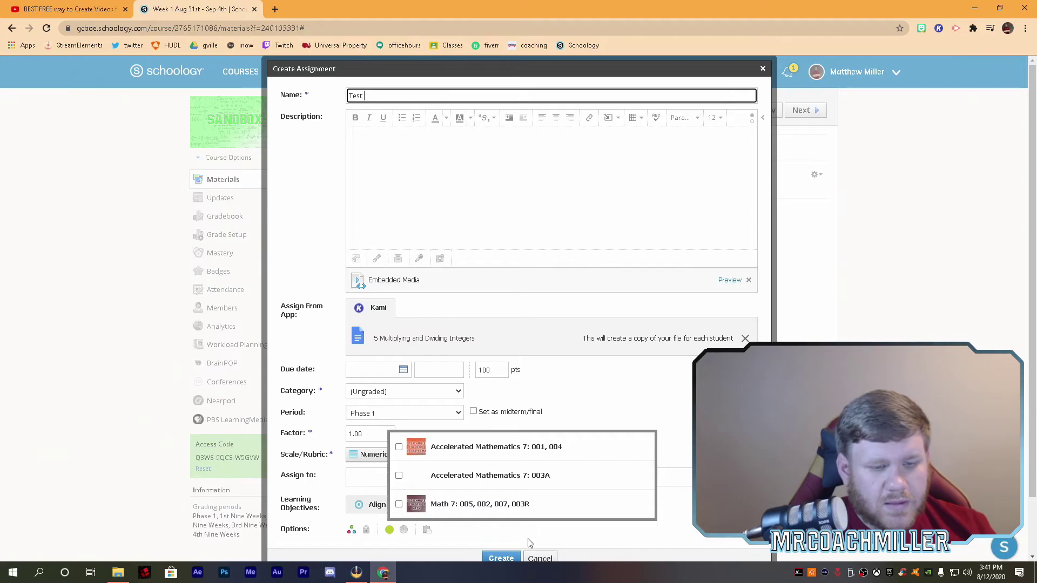
# Copy the assignment to Accelerated Mathematics 7: 001, 004, placing it in the folder Week 1 Aug 31st - Sep 4th.
pyautogui.click(398, 447)
pyautogui.scroll(-3, 552, 454)
pyautogui.scroll(3, 547, 456)
pyautogui.click(538, 447)
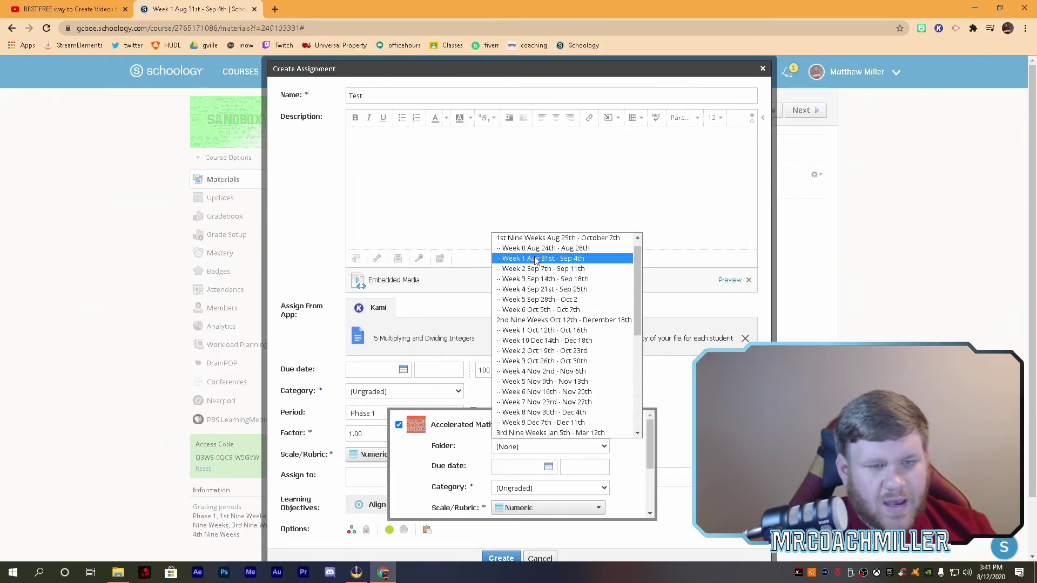
pyautogui.click(535, 260)
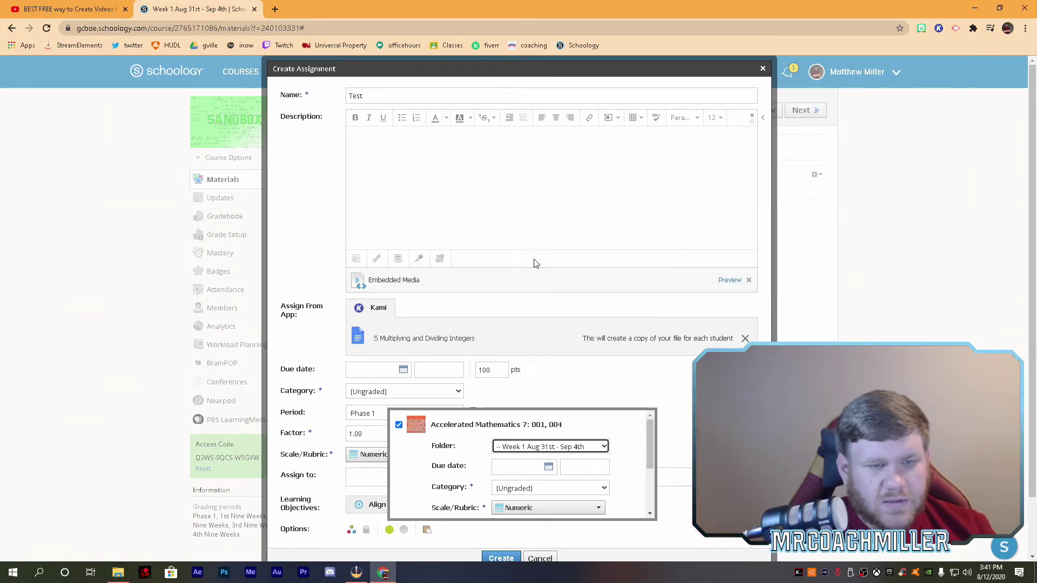
pyautogui.click(602, 449)
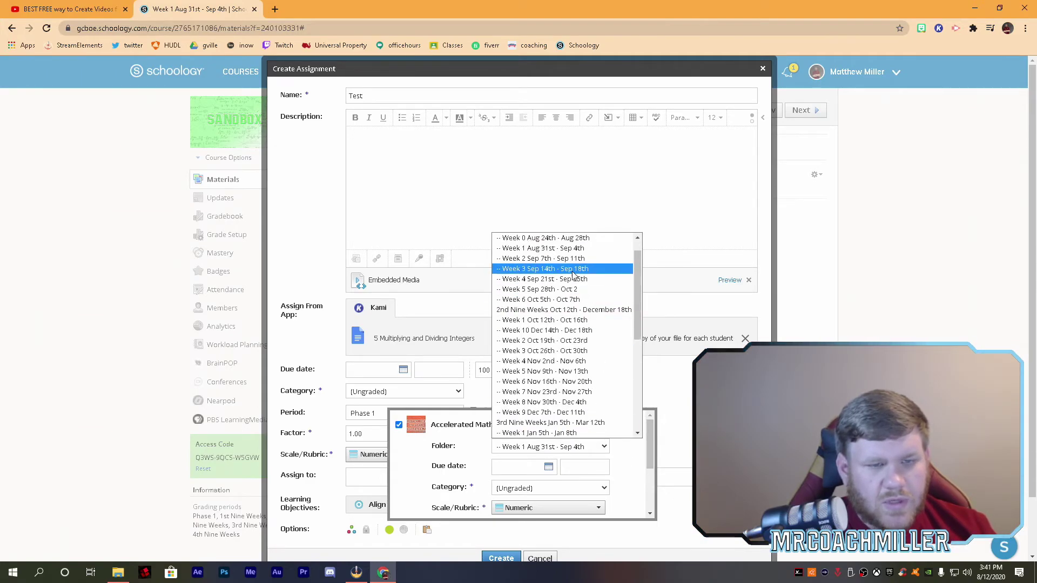
pyautogui.click(566, 252)
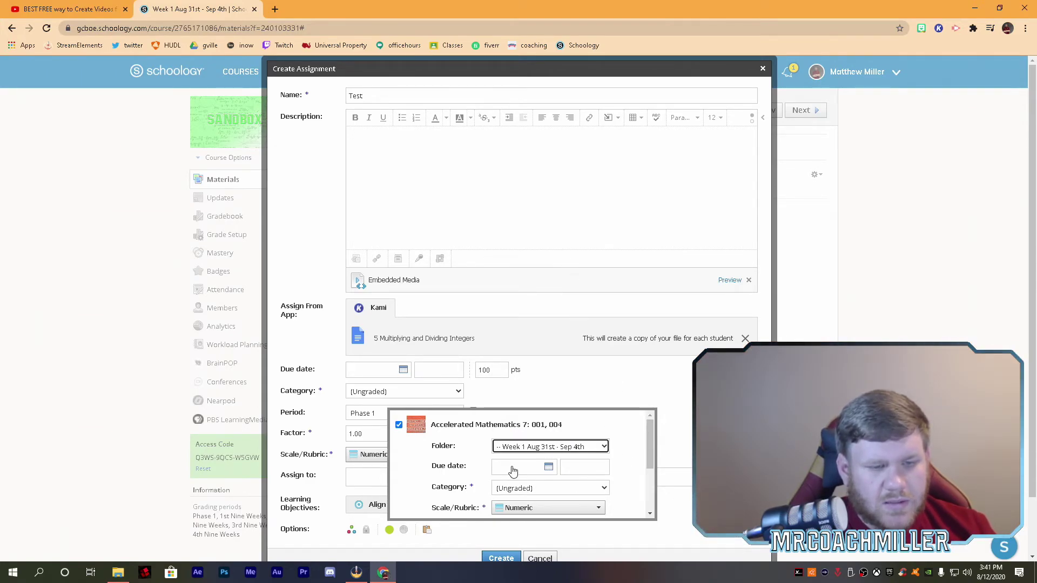
# Review the remaining course copy settings, close them, and create the assignment.
pyautogui.scroll(-4, 532, 488)
pyautogui.scroll(2, 497, 479)
pyautogui.scroll(-3, 494, 475)
pyautogui.scroll(2, 503, 484)
pyautogui.scroll(-2, 512, 463)
pyautogui.click(593, 478)
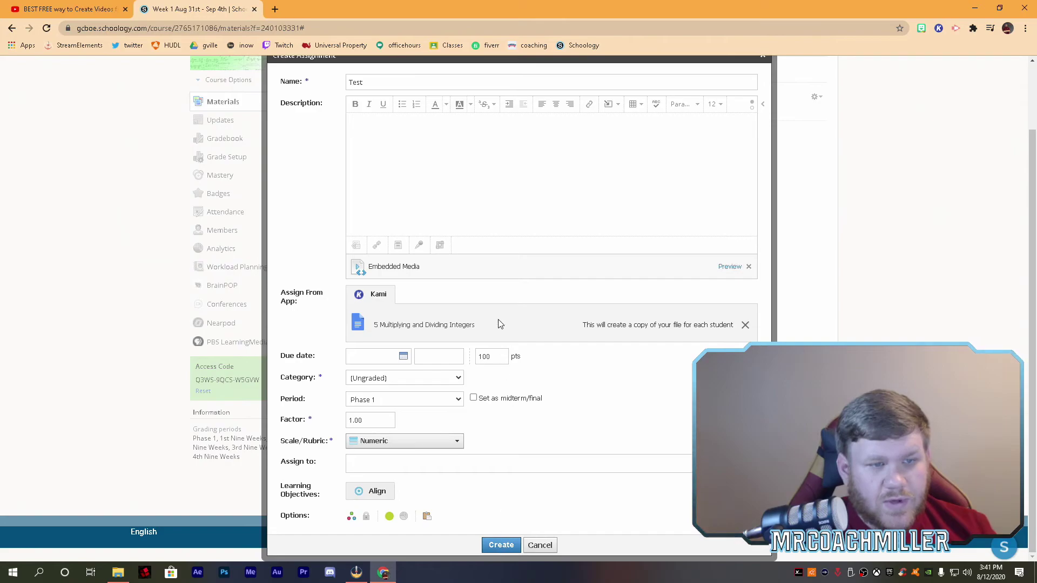
pyautogui.click(503, 545)
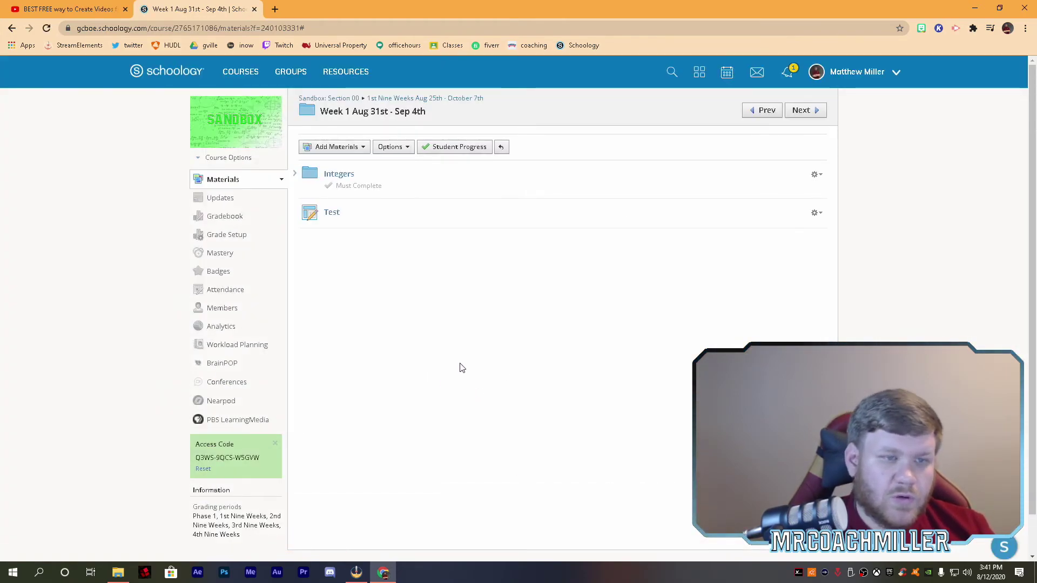
# Open the Test assignment in the Sandbox course and expand its embedded video.
pyautogui.click(327, 215)
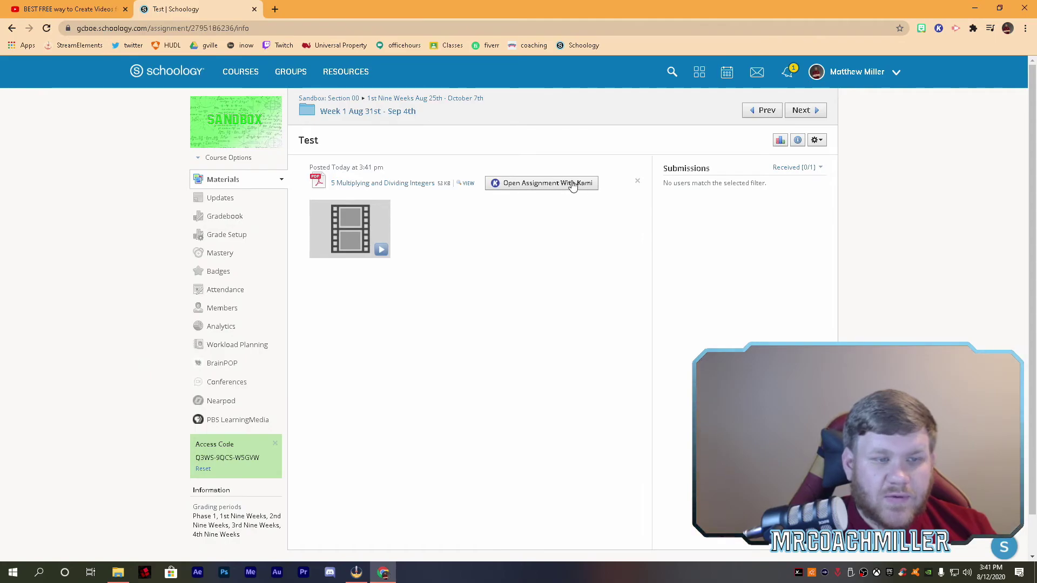
pyautogui.click(380, 249)
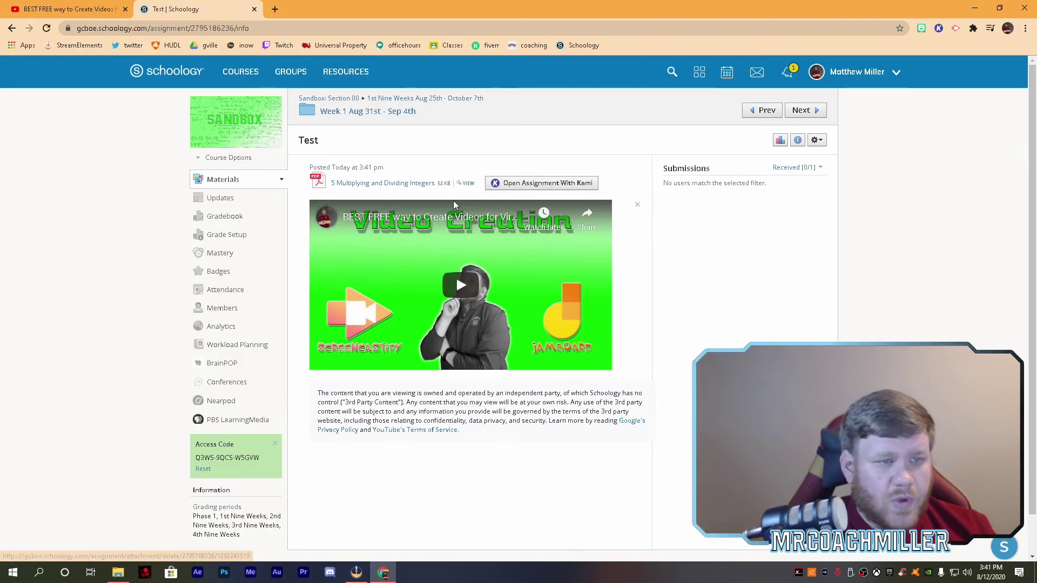
# Open the copied Test assignment in Accelerated Mathematics 7: 001, 004, under Week 1 Aug 31st - Sep 4th, and expand its video.
pyautogui.click(241, 81)
pyautogui.click(221, 168)
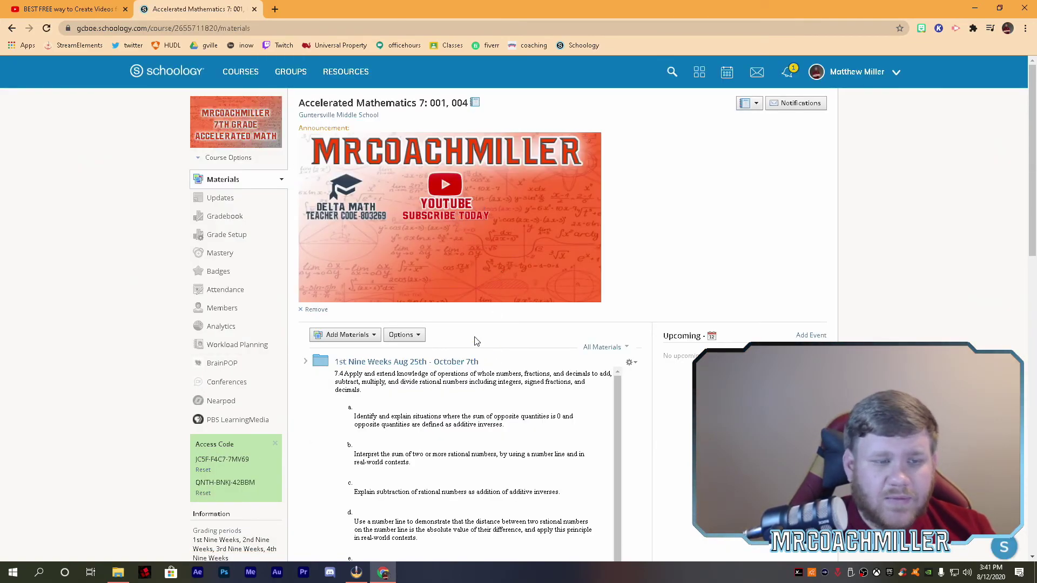
pyautogui.click(399, 362)
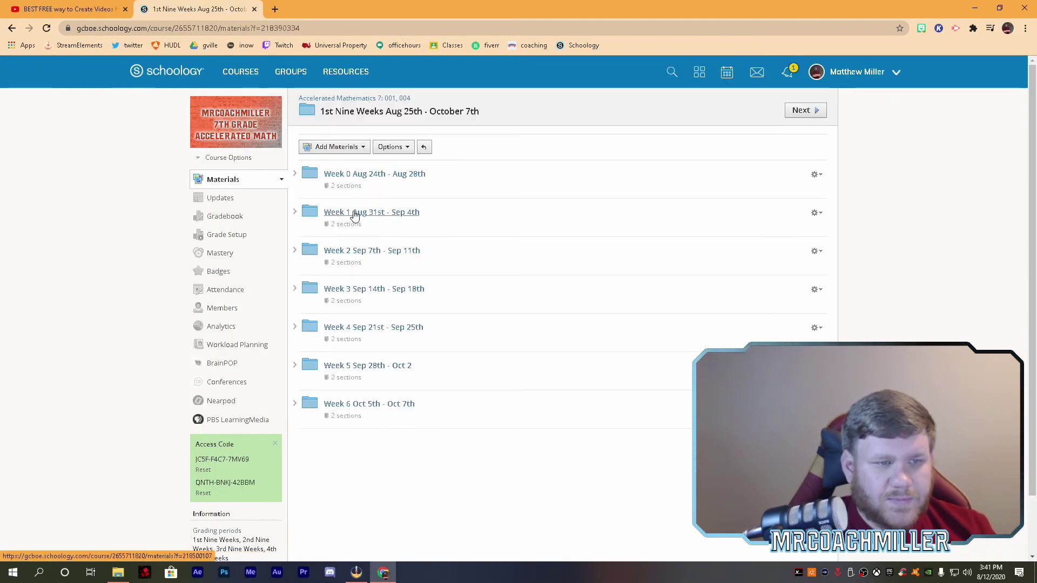
pyautogui.click(352, 213)
pyautogui.click(331, 174)
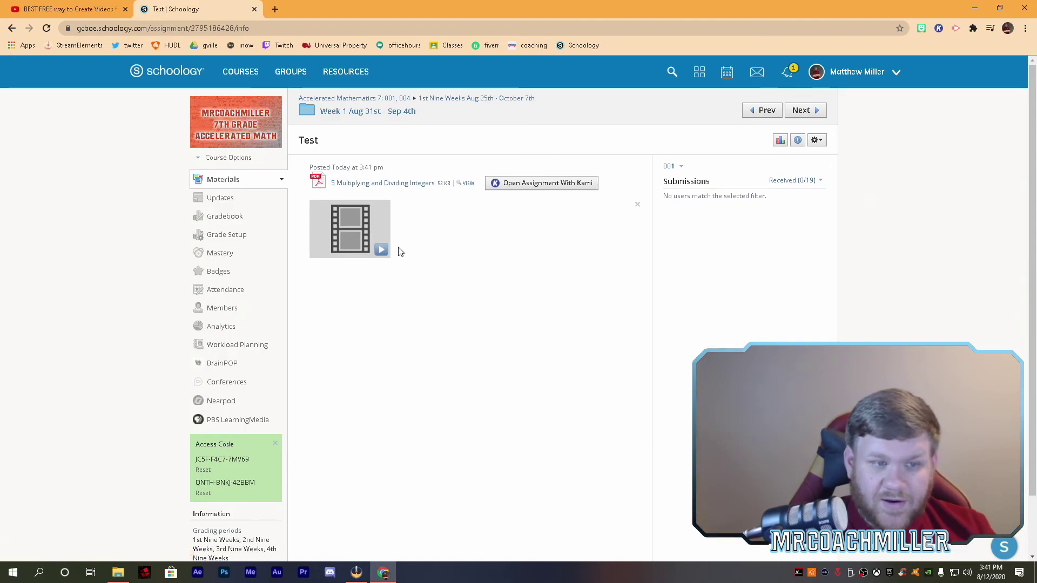
pyautogui.click(384, 245)
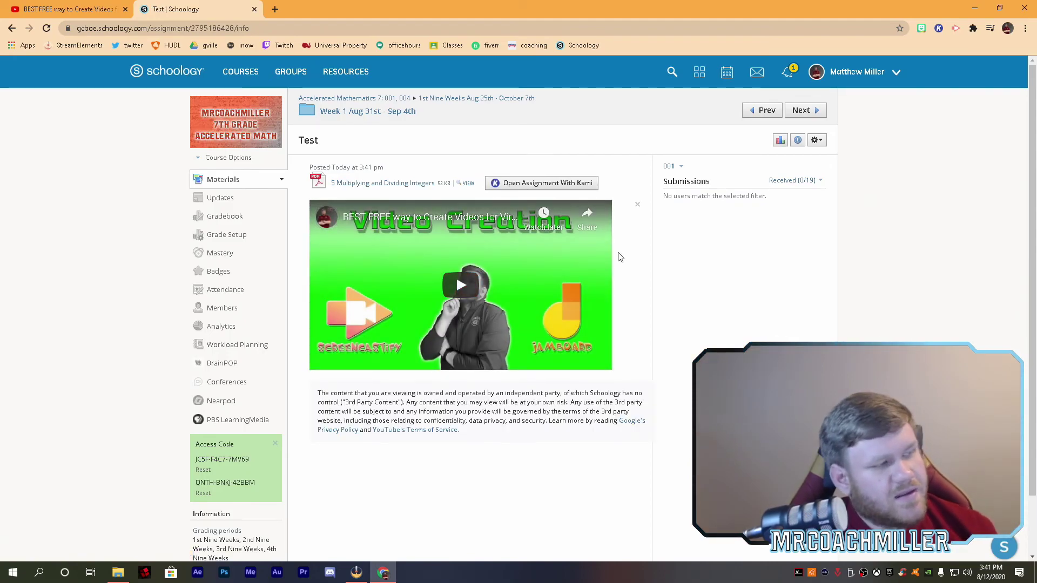